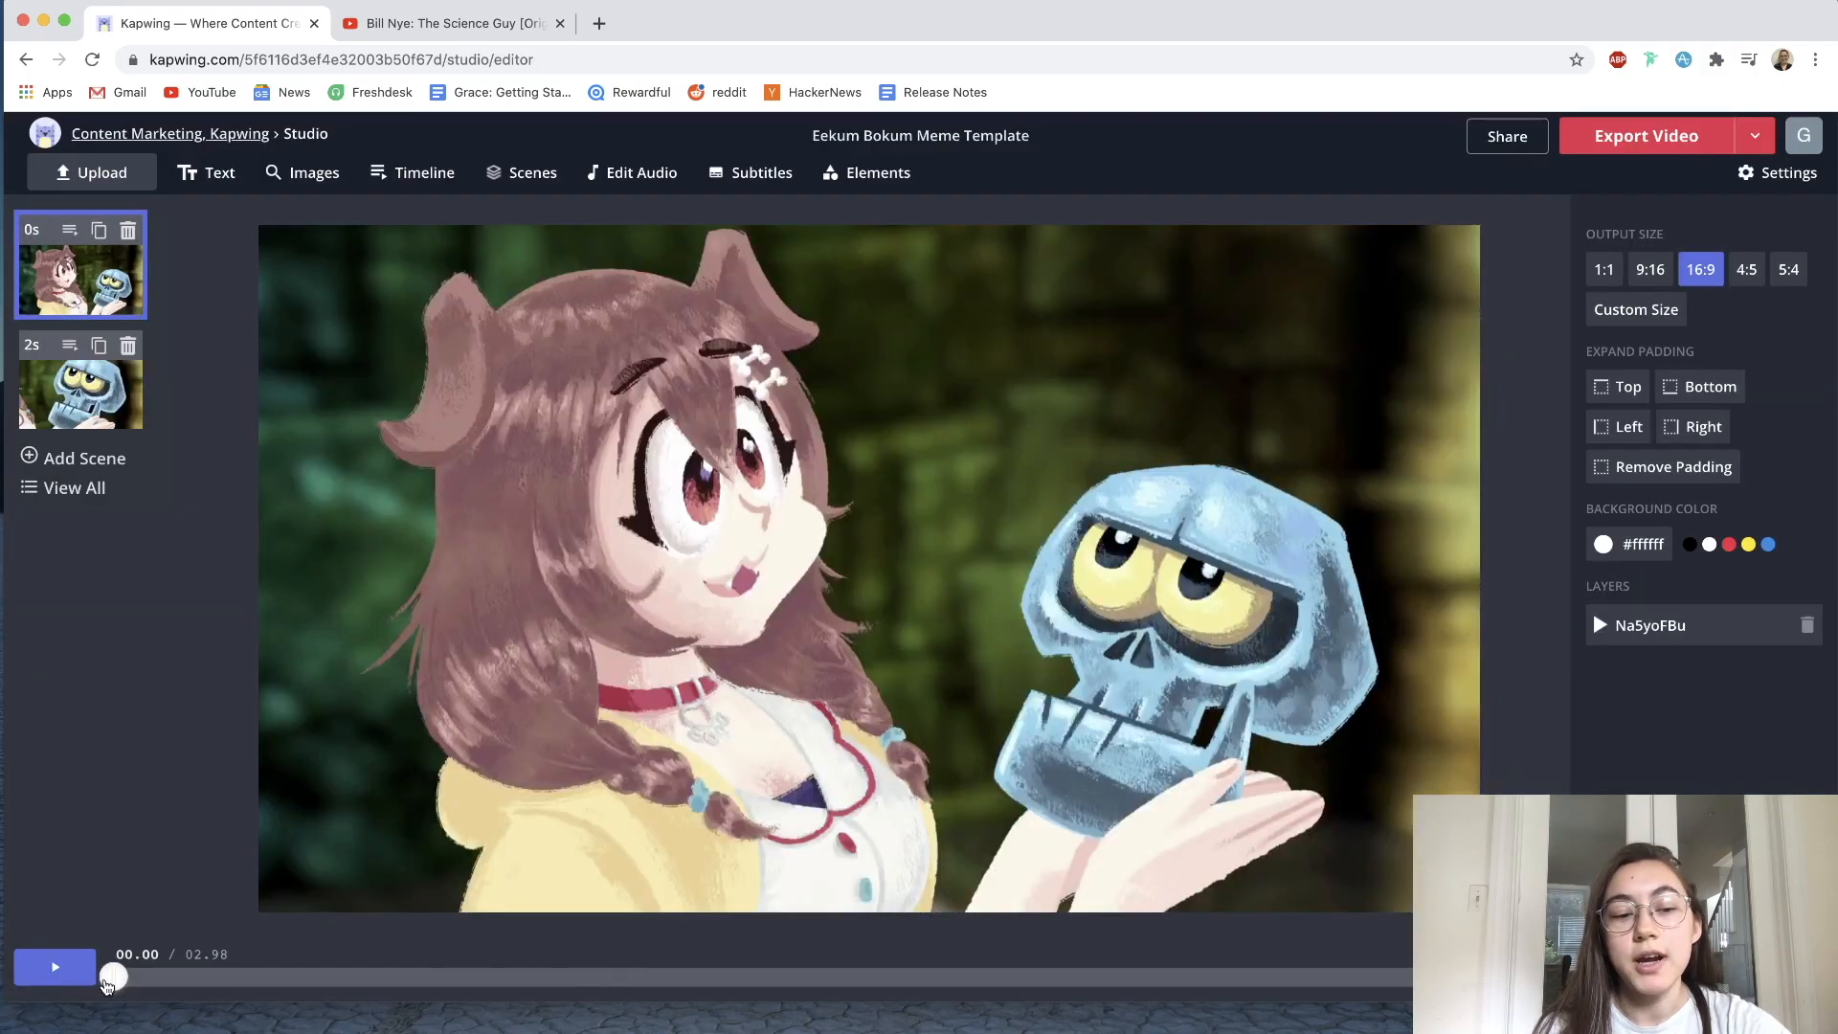
# - Preview the opening of the meme video and remove its existing audio track
pyautogui.click(55, 966)
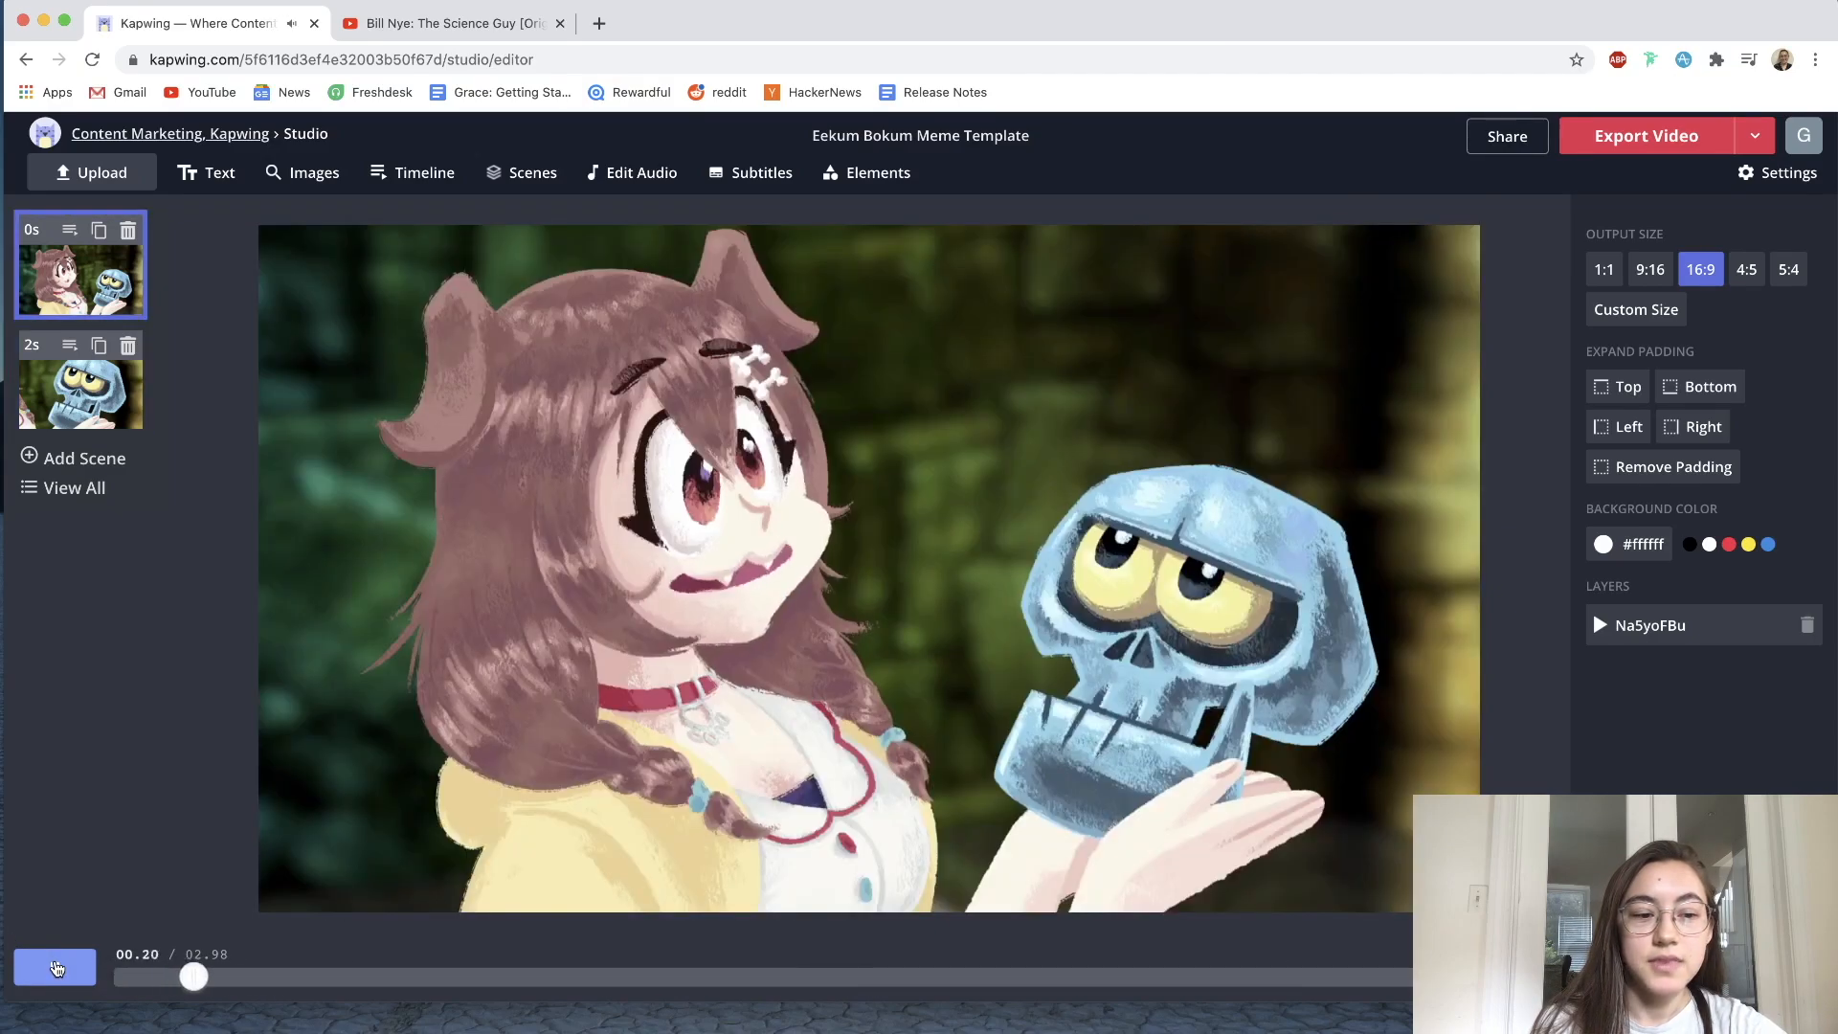
pyautogui.click(54, 967)
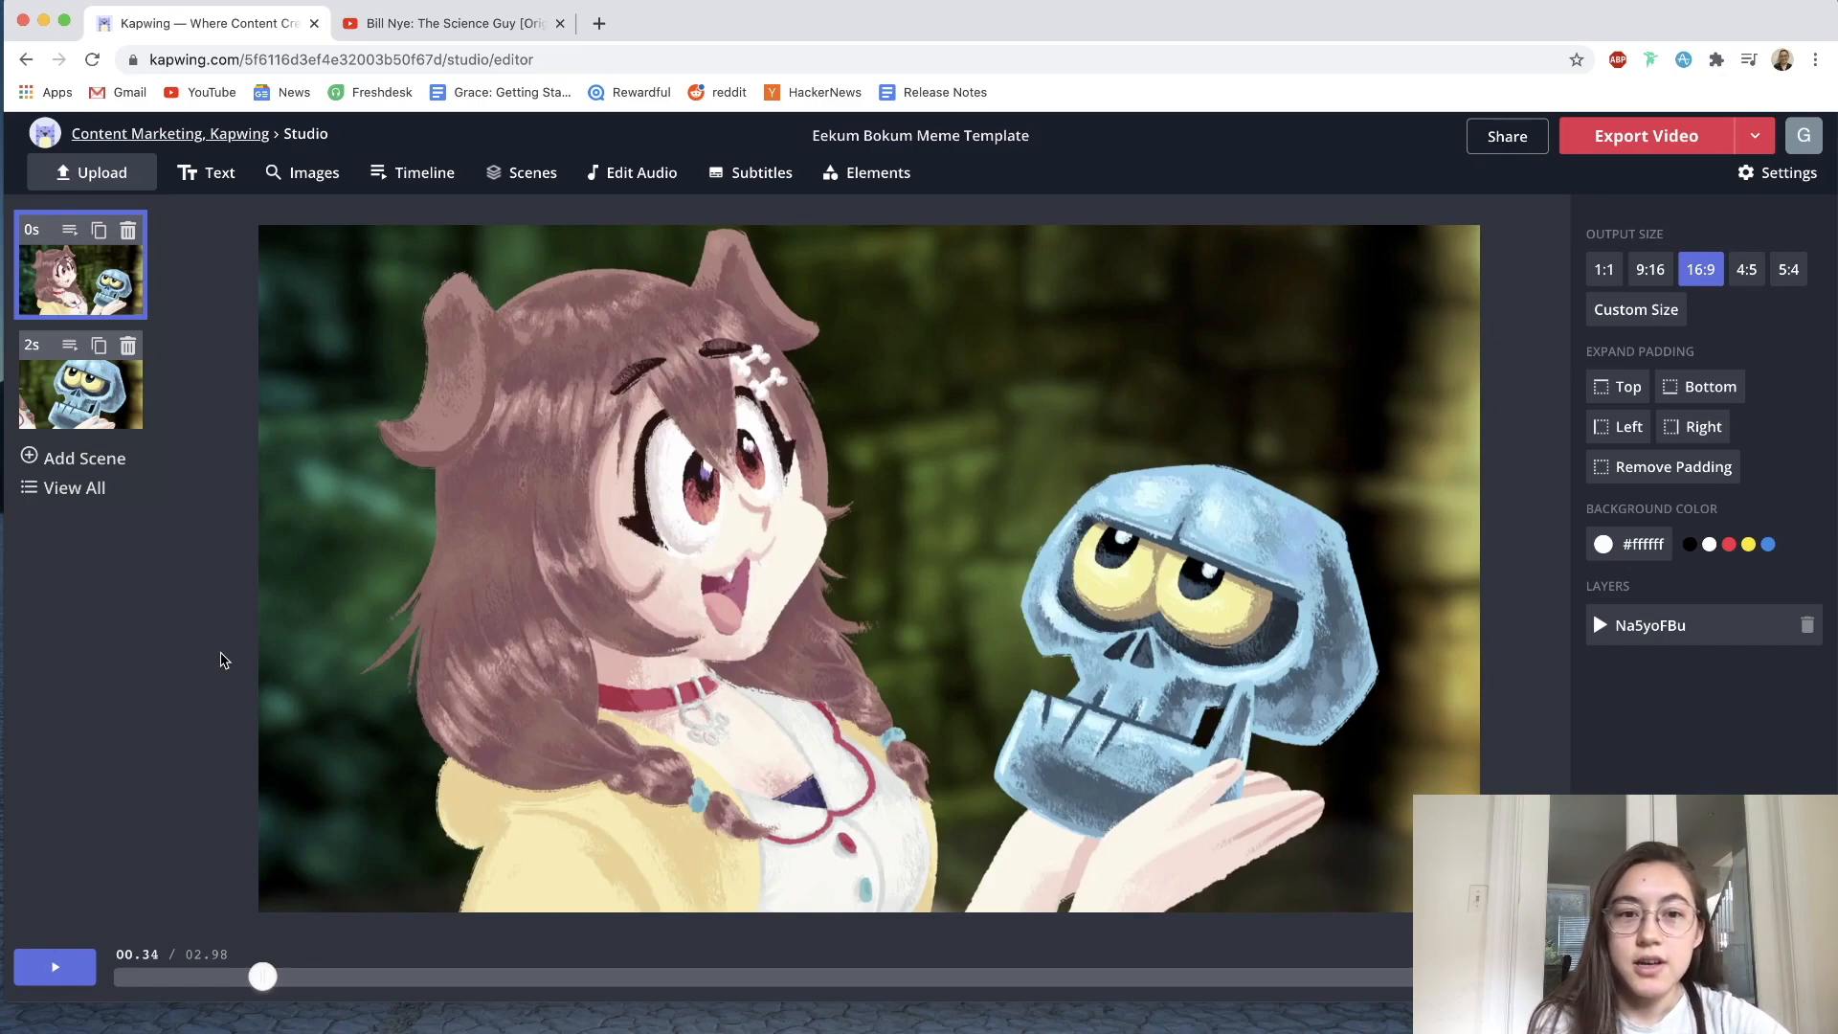
pyautogui.click(656, 181)
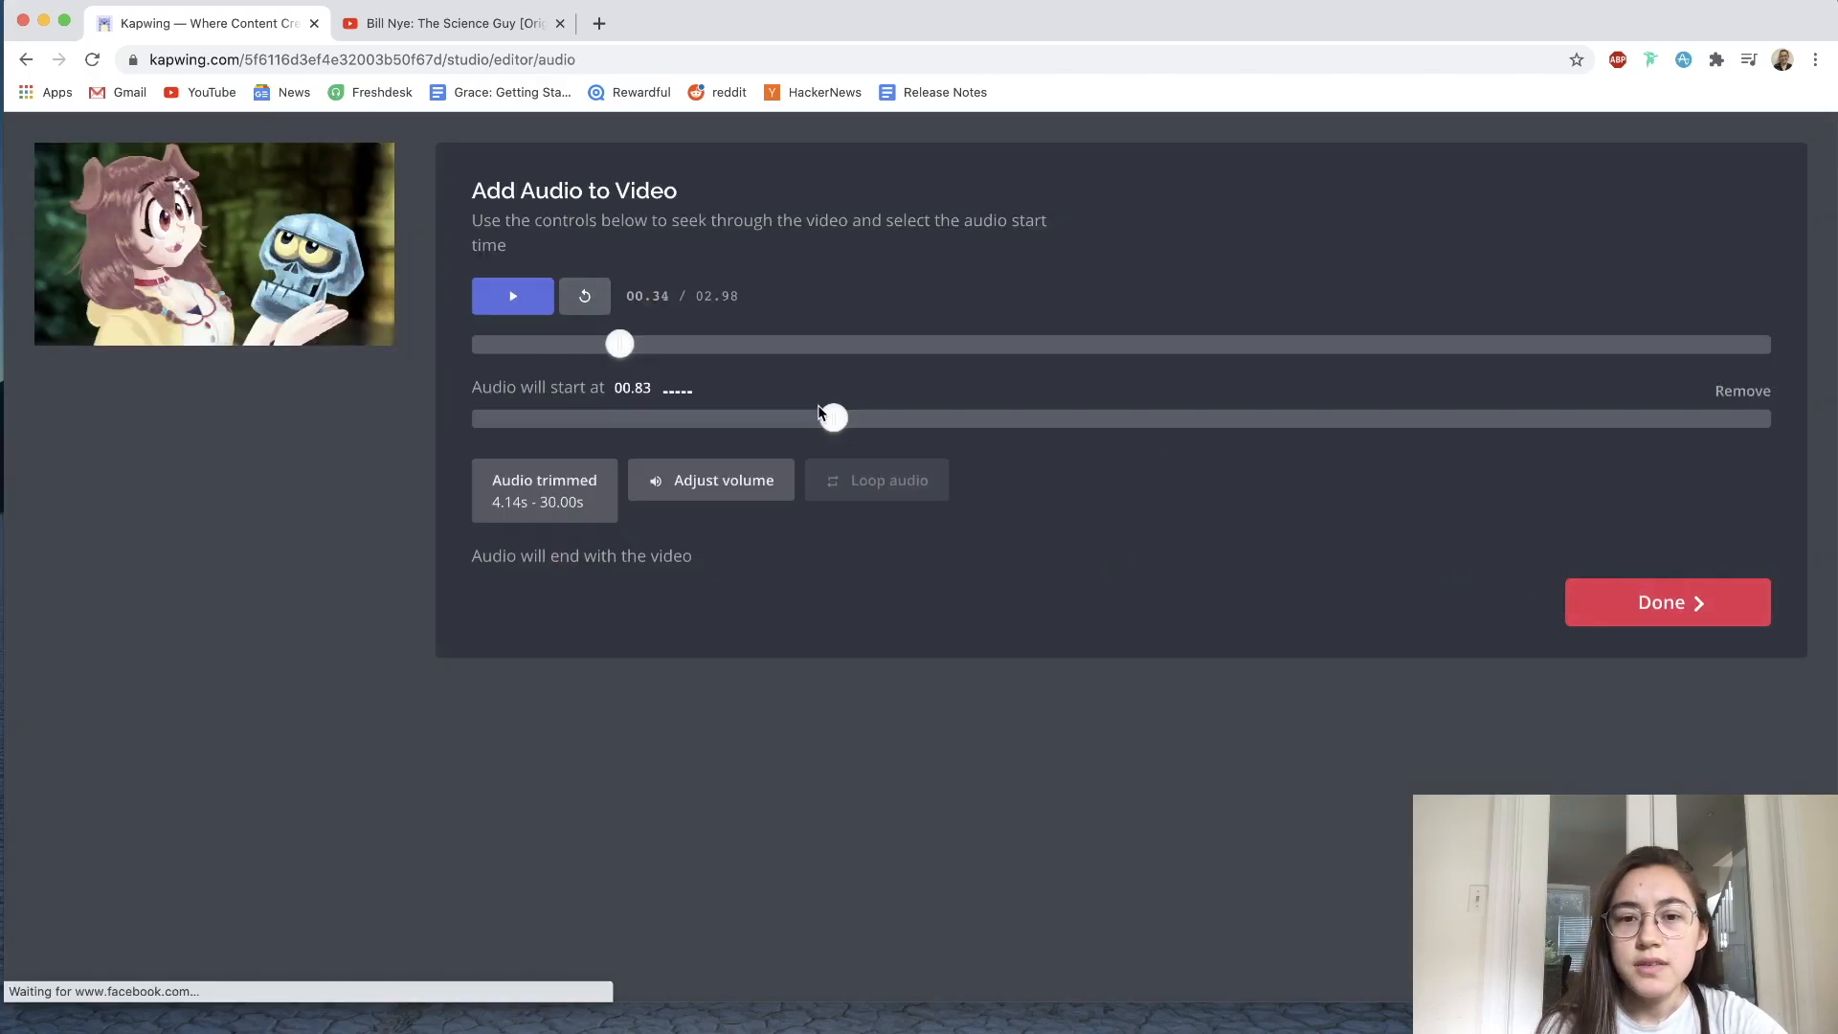
pyautogui.click(1737, 391)
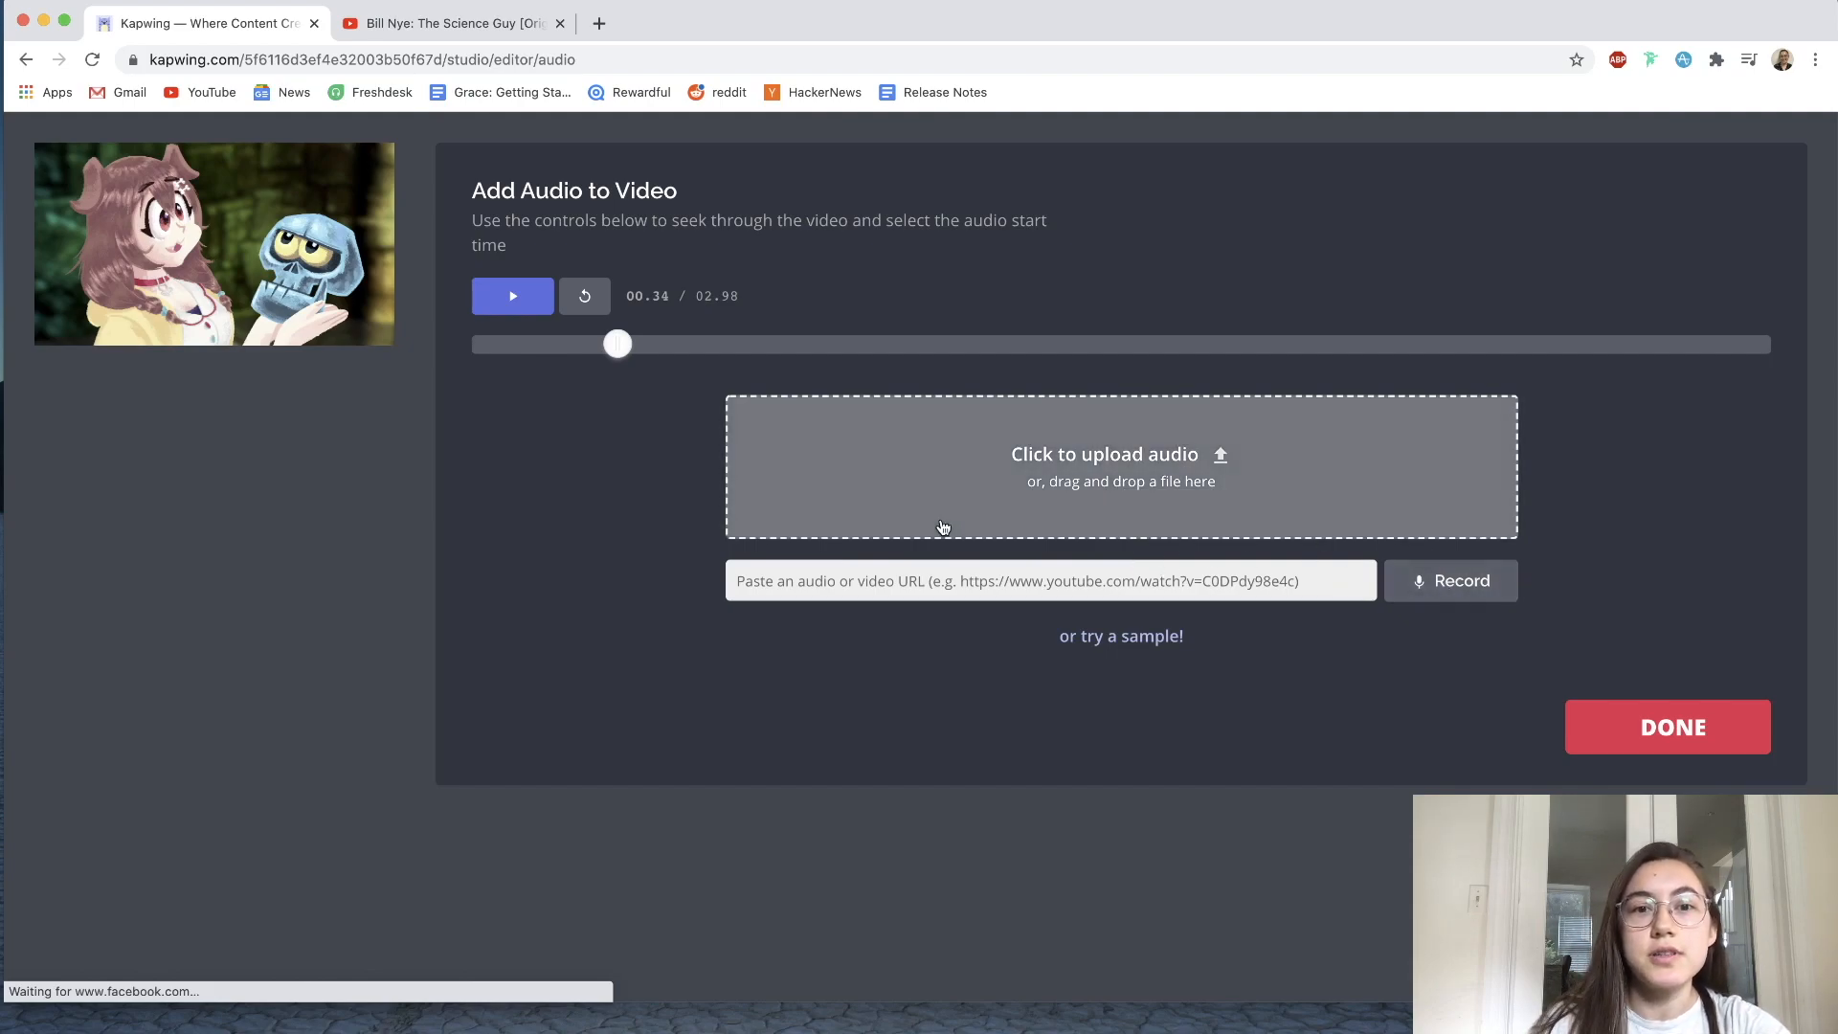
# - Copy the YouTube link of the Bill Nye: The Science Guy original intro and add it as the video's audio in Kapwing
pyautogui.click(416, 29)
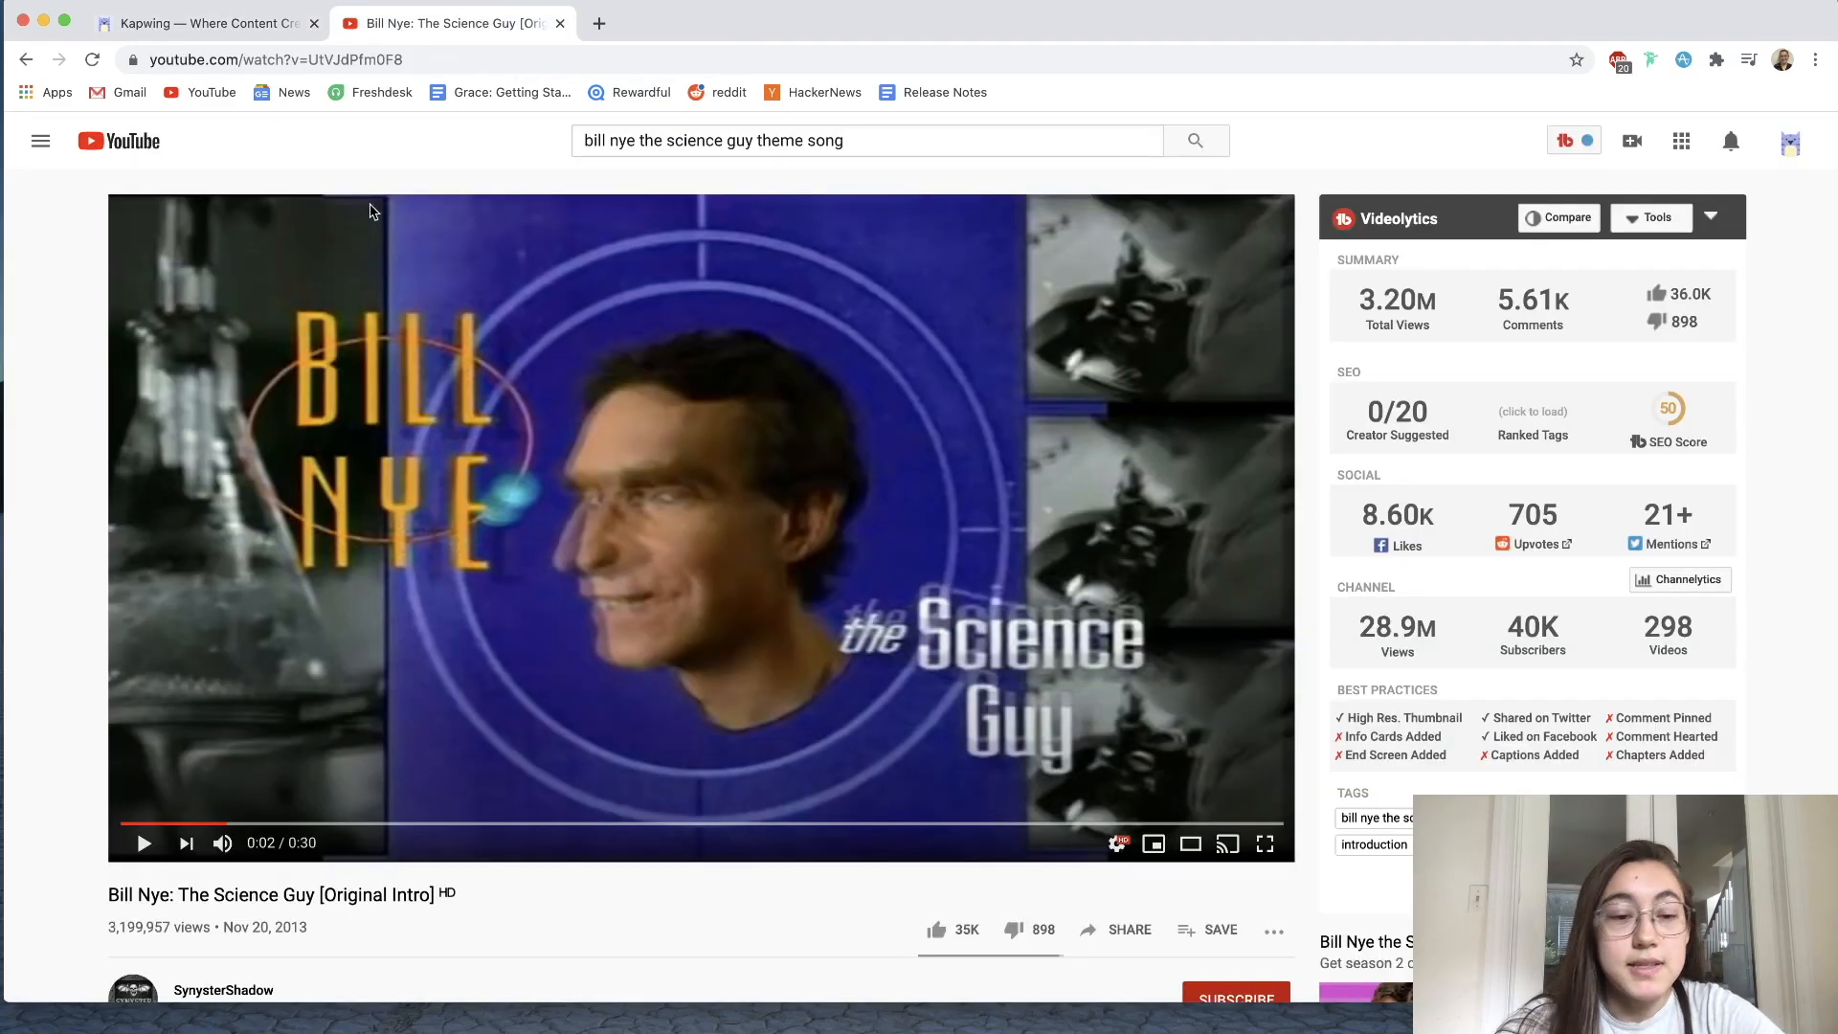
pyautogui.scroll(-3, 300, 714)
pyautogui.scroll(4, 300, 713)
pyautogui.scroll(-1, 299, 714)
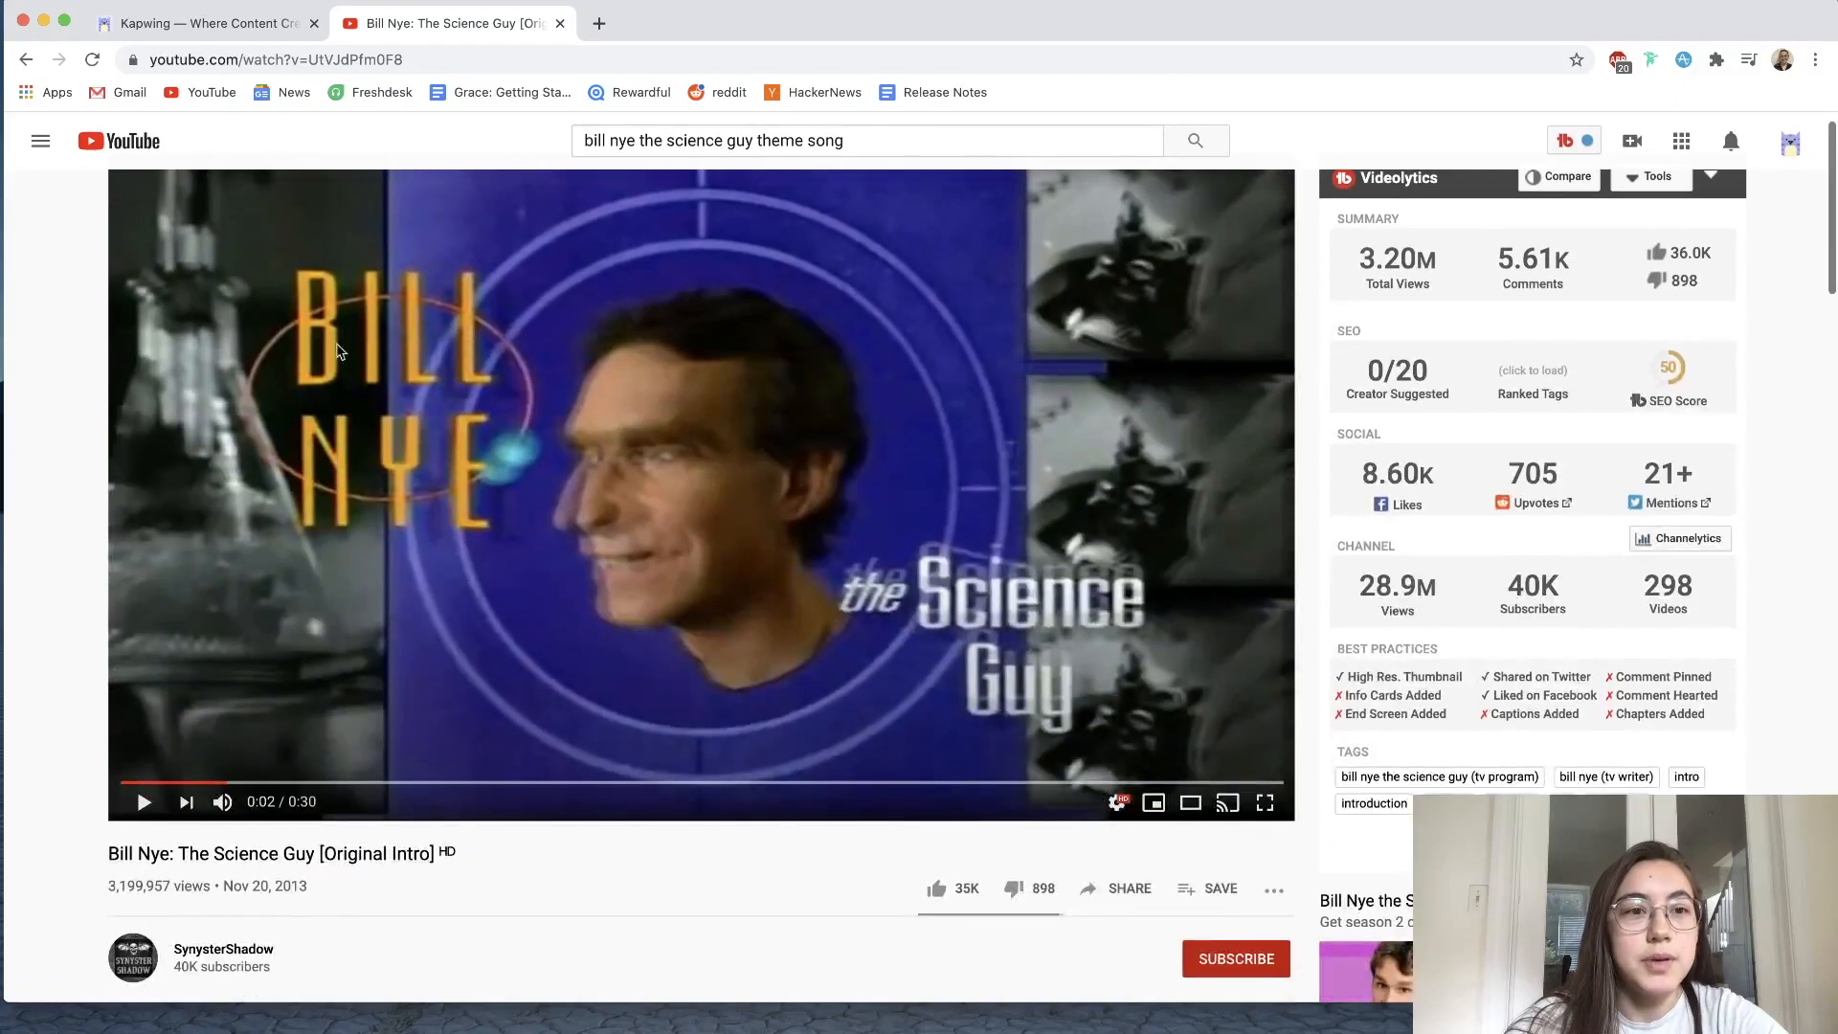
pyautogui.click(361, 60)
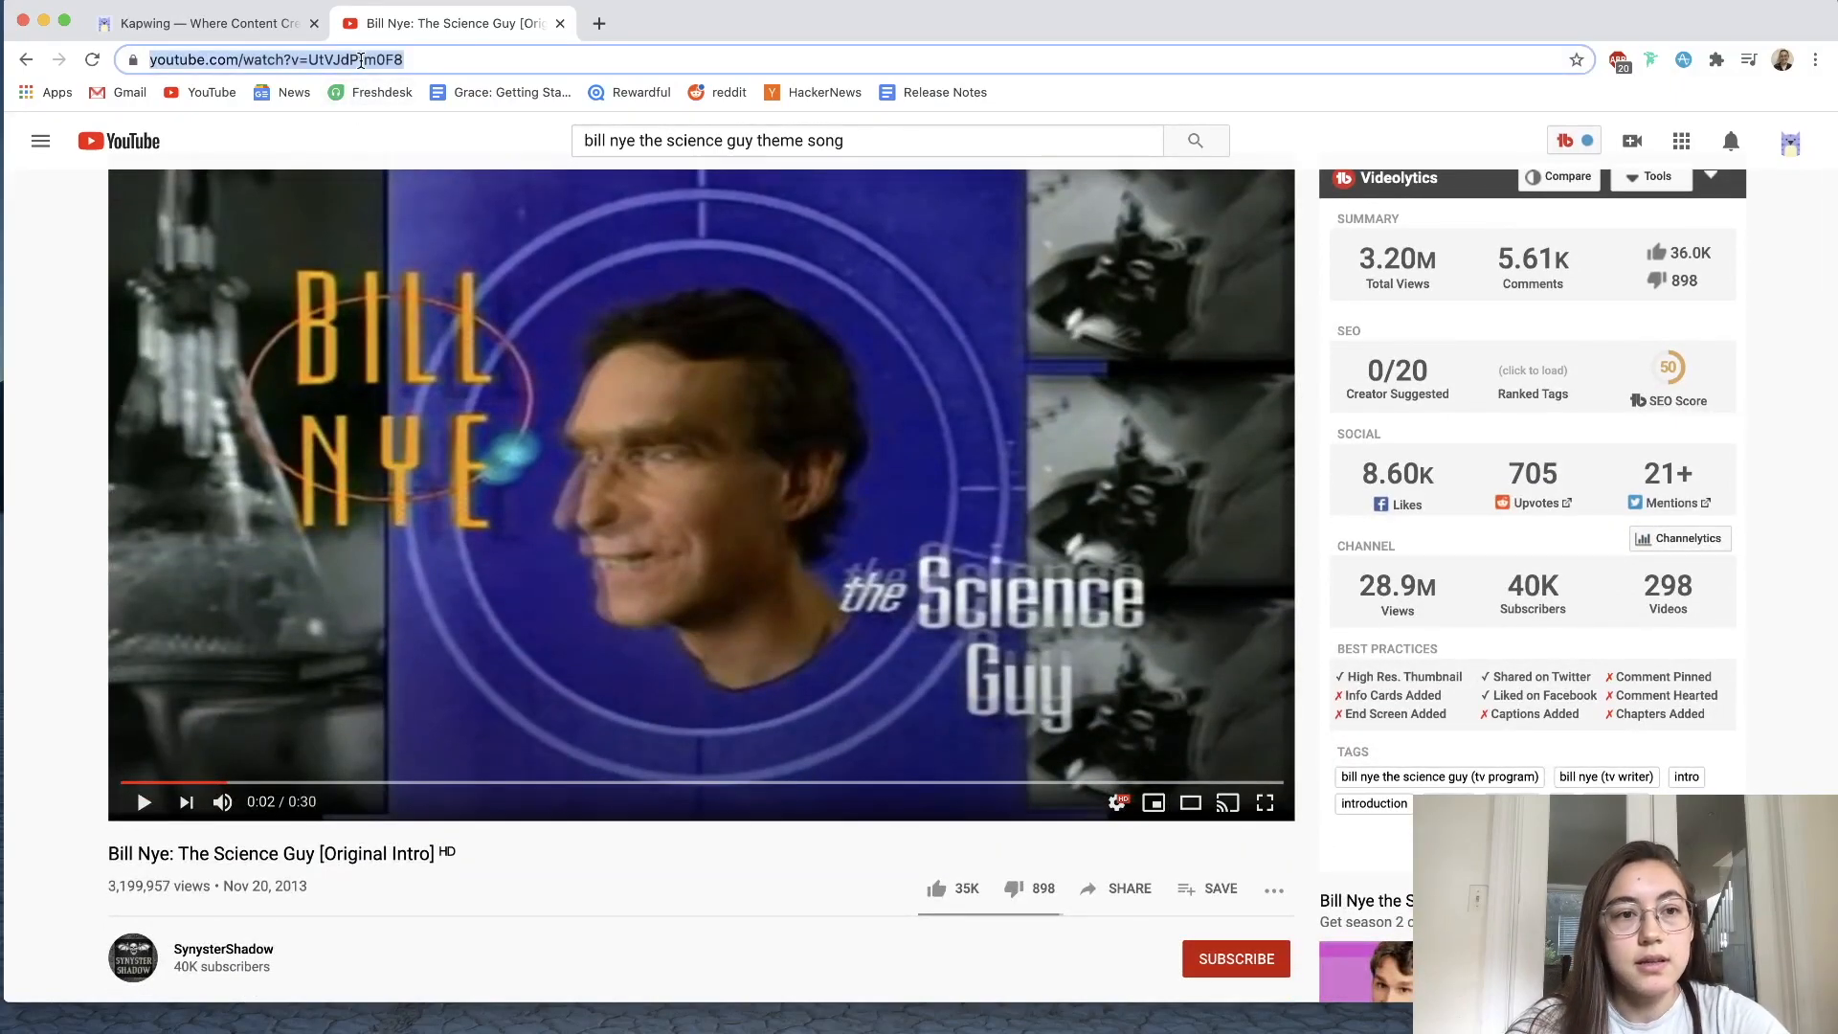
pyautogui.click(228, 30)
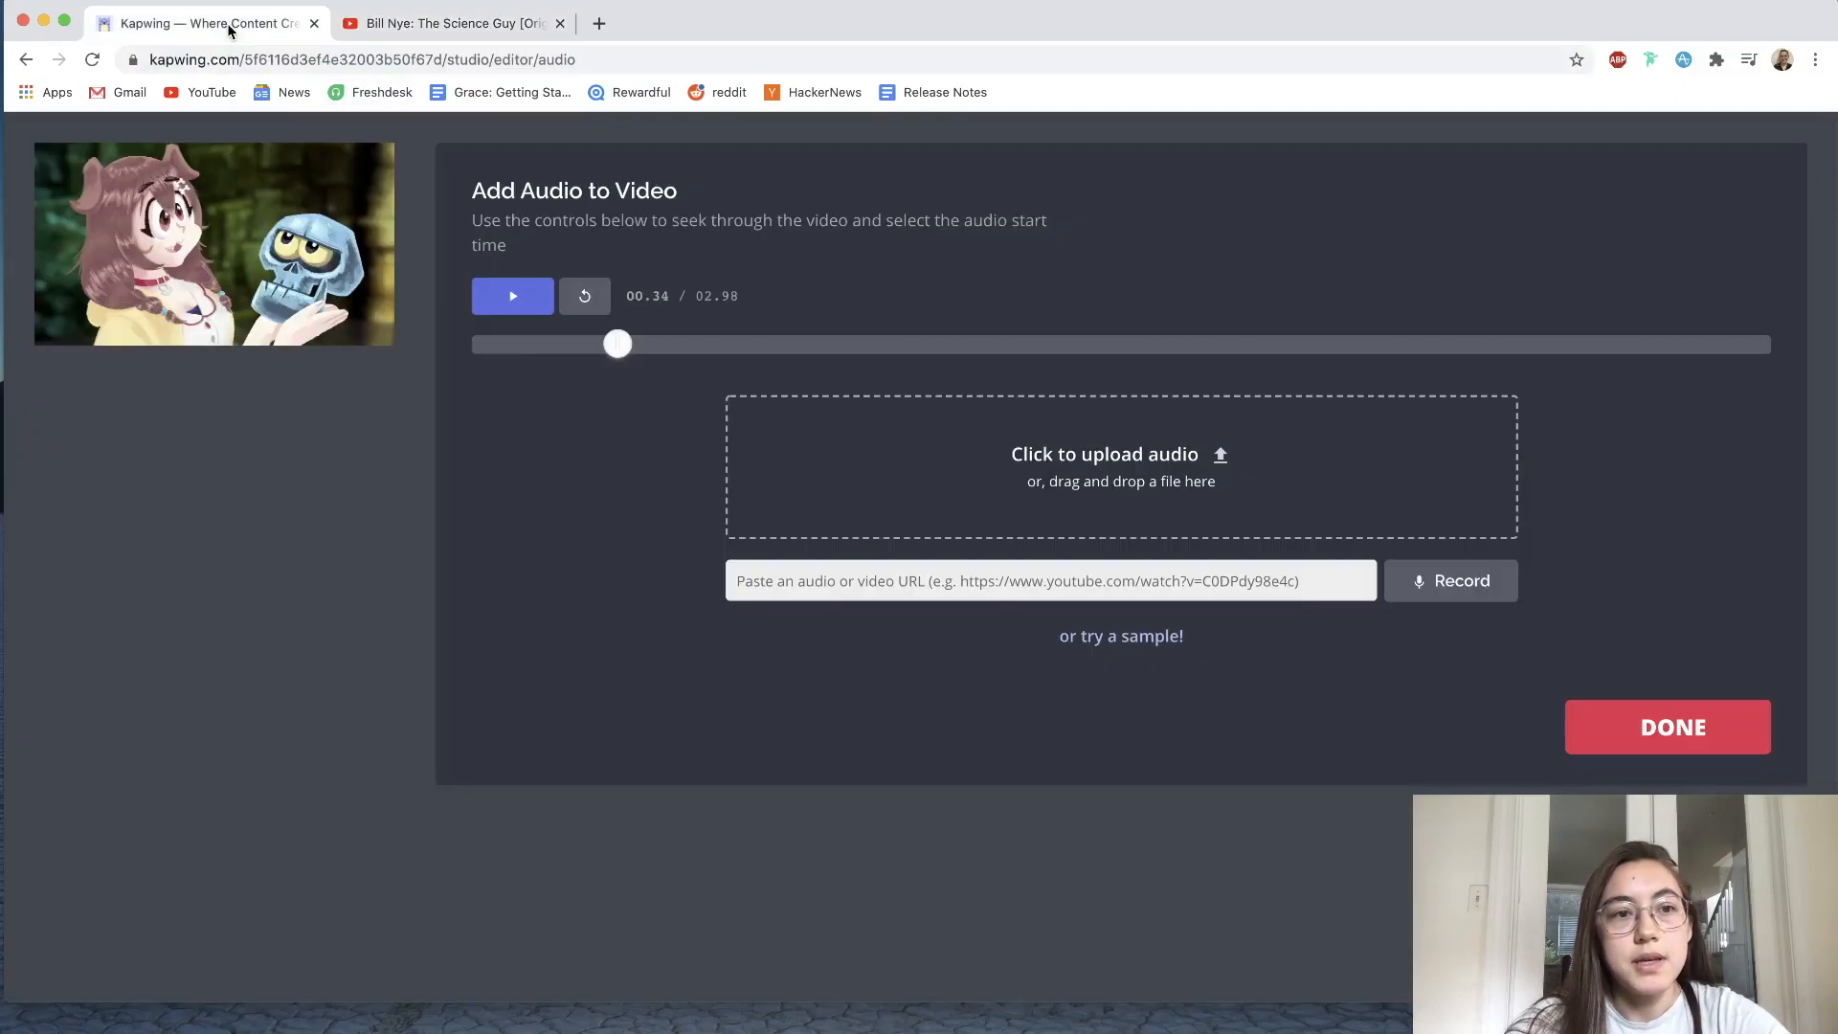
pyautogui.click(868, 584)
pyautogui.press('super+v')
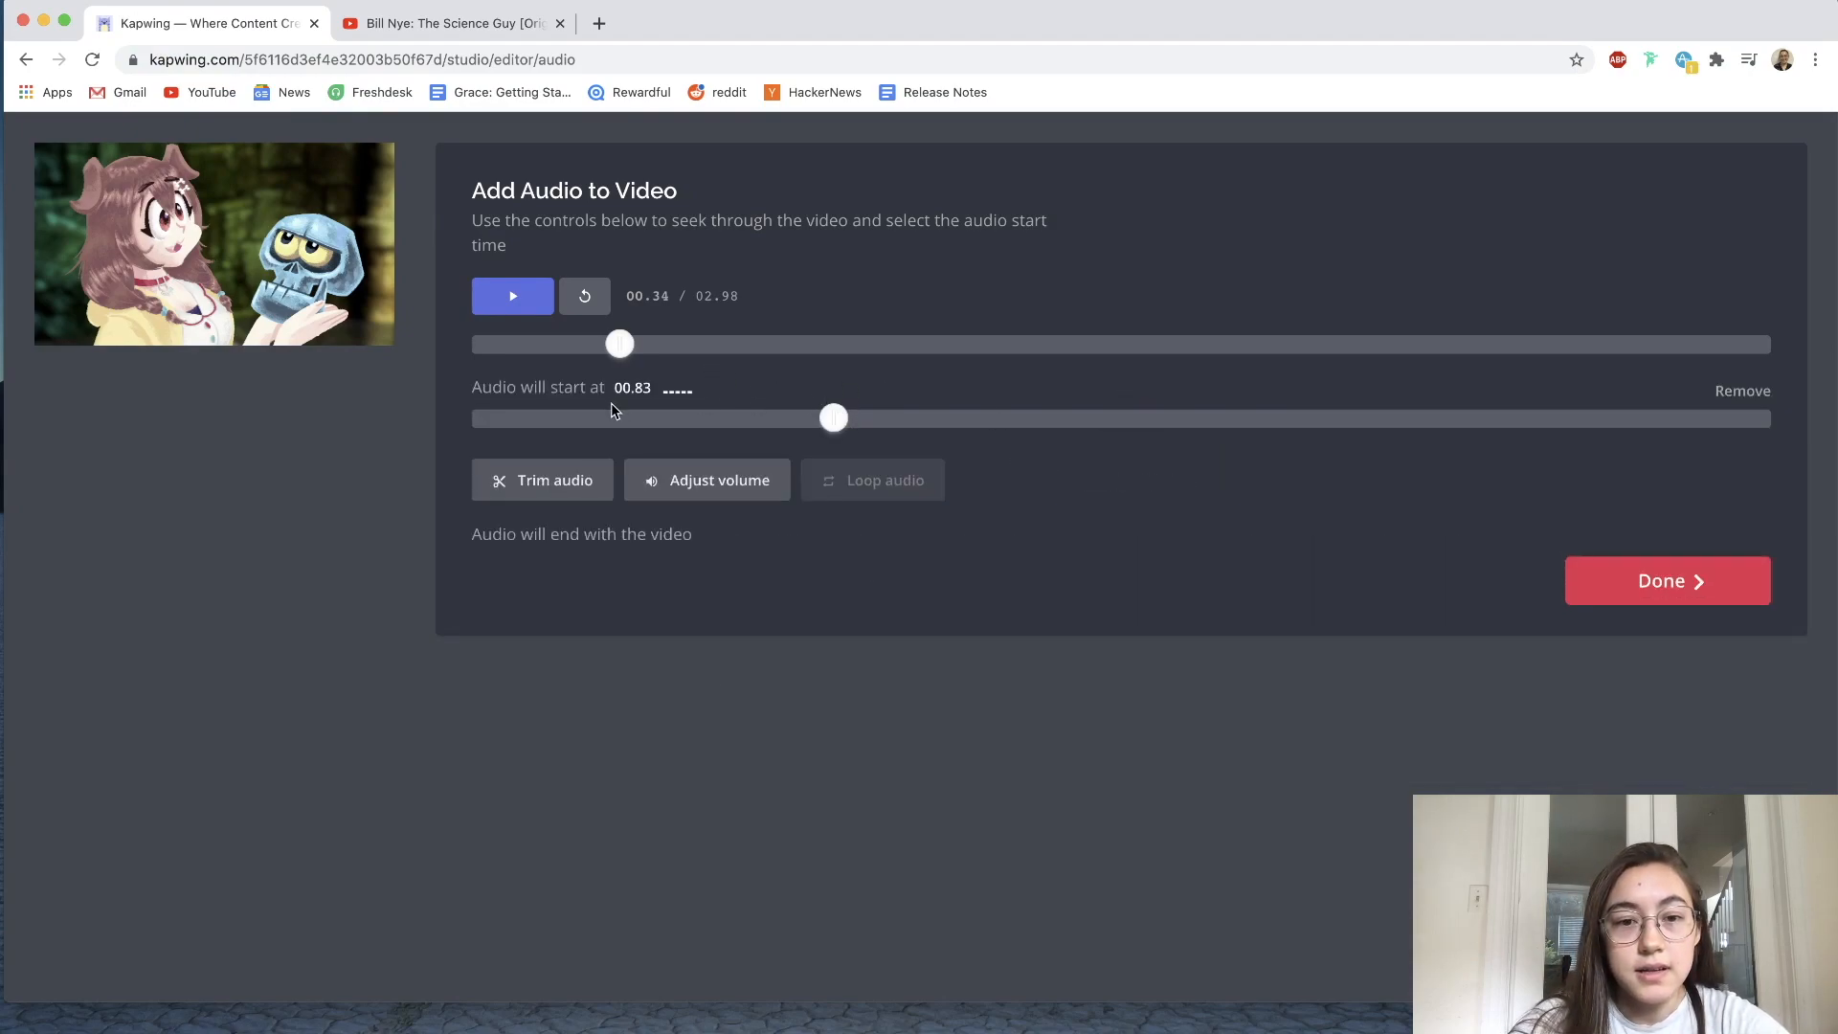
# - Preview the new audio against the video and move the playback position to about 00.93, at the skull close-up
pyautogui.moveTo(615, 388); pyautogui.dragTo(651, 387)
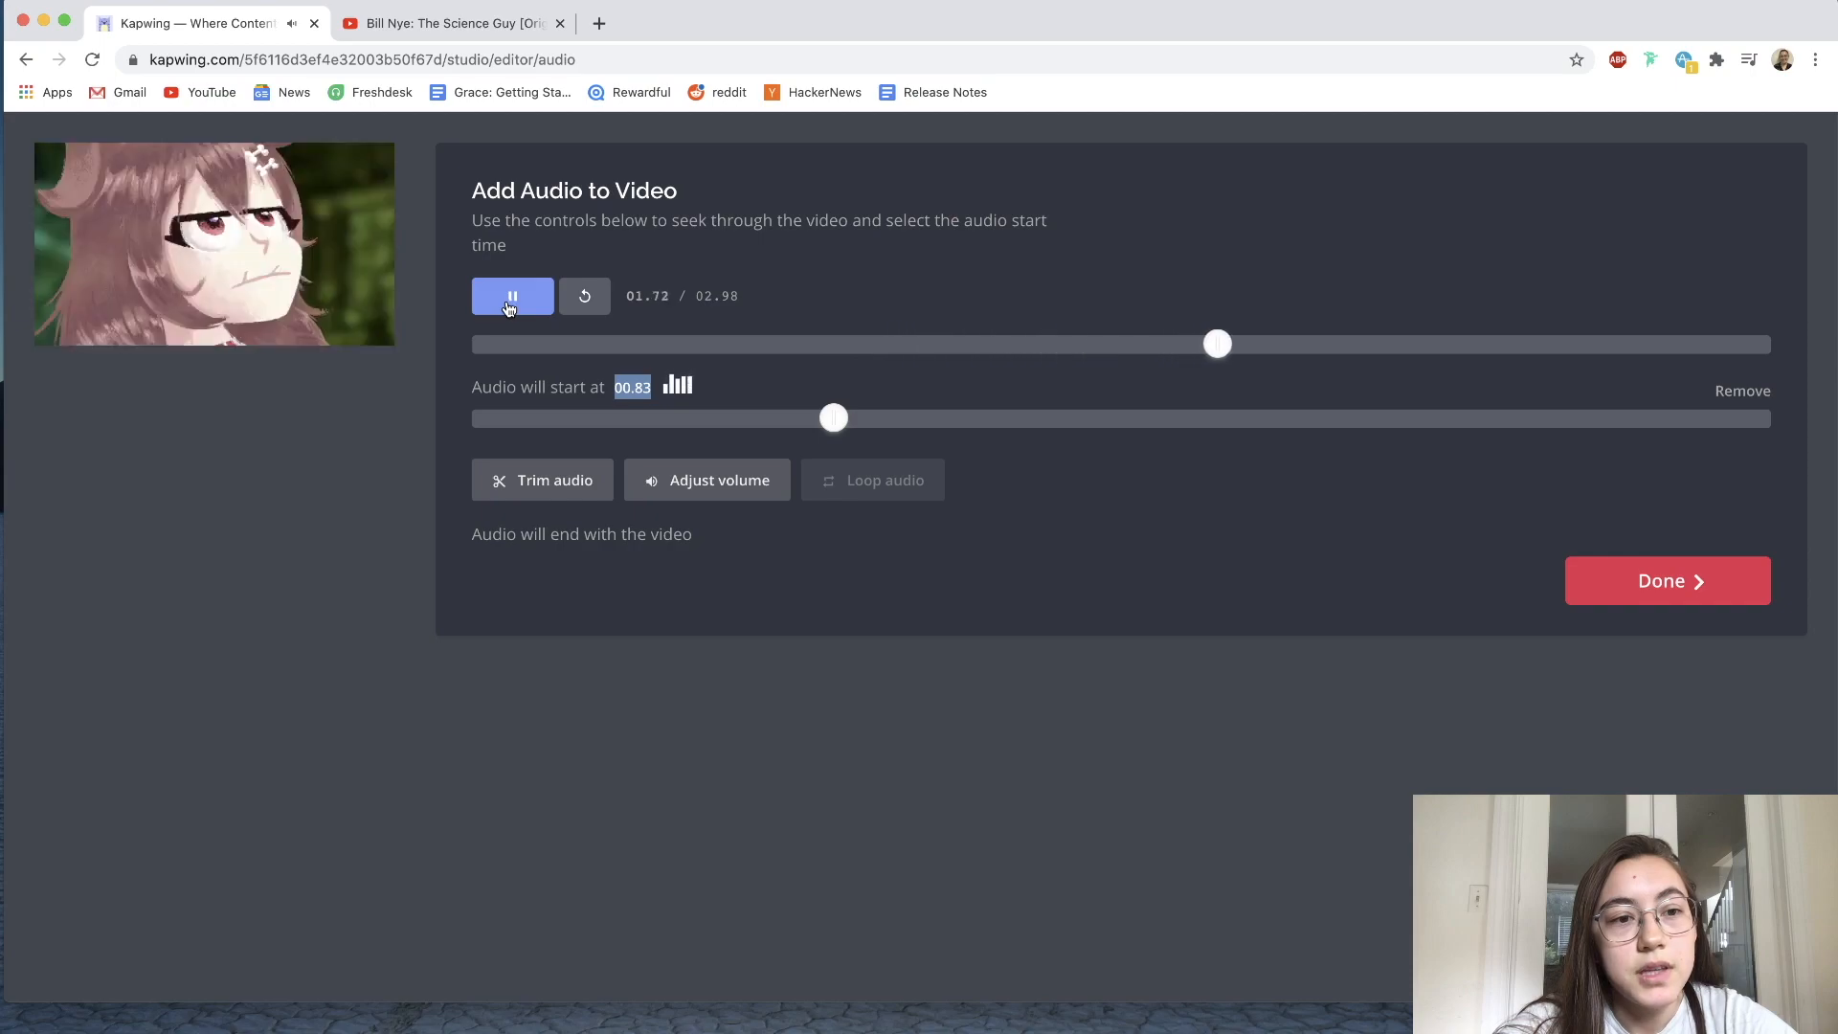
pyautogui.click(512, 304)
pyautogui.click(875, 351)
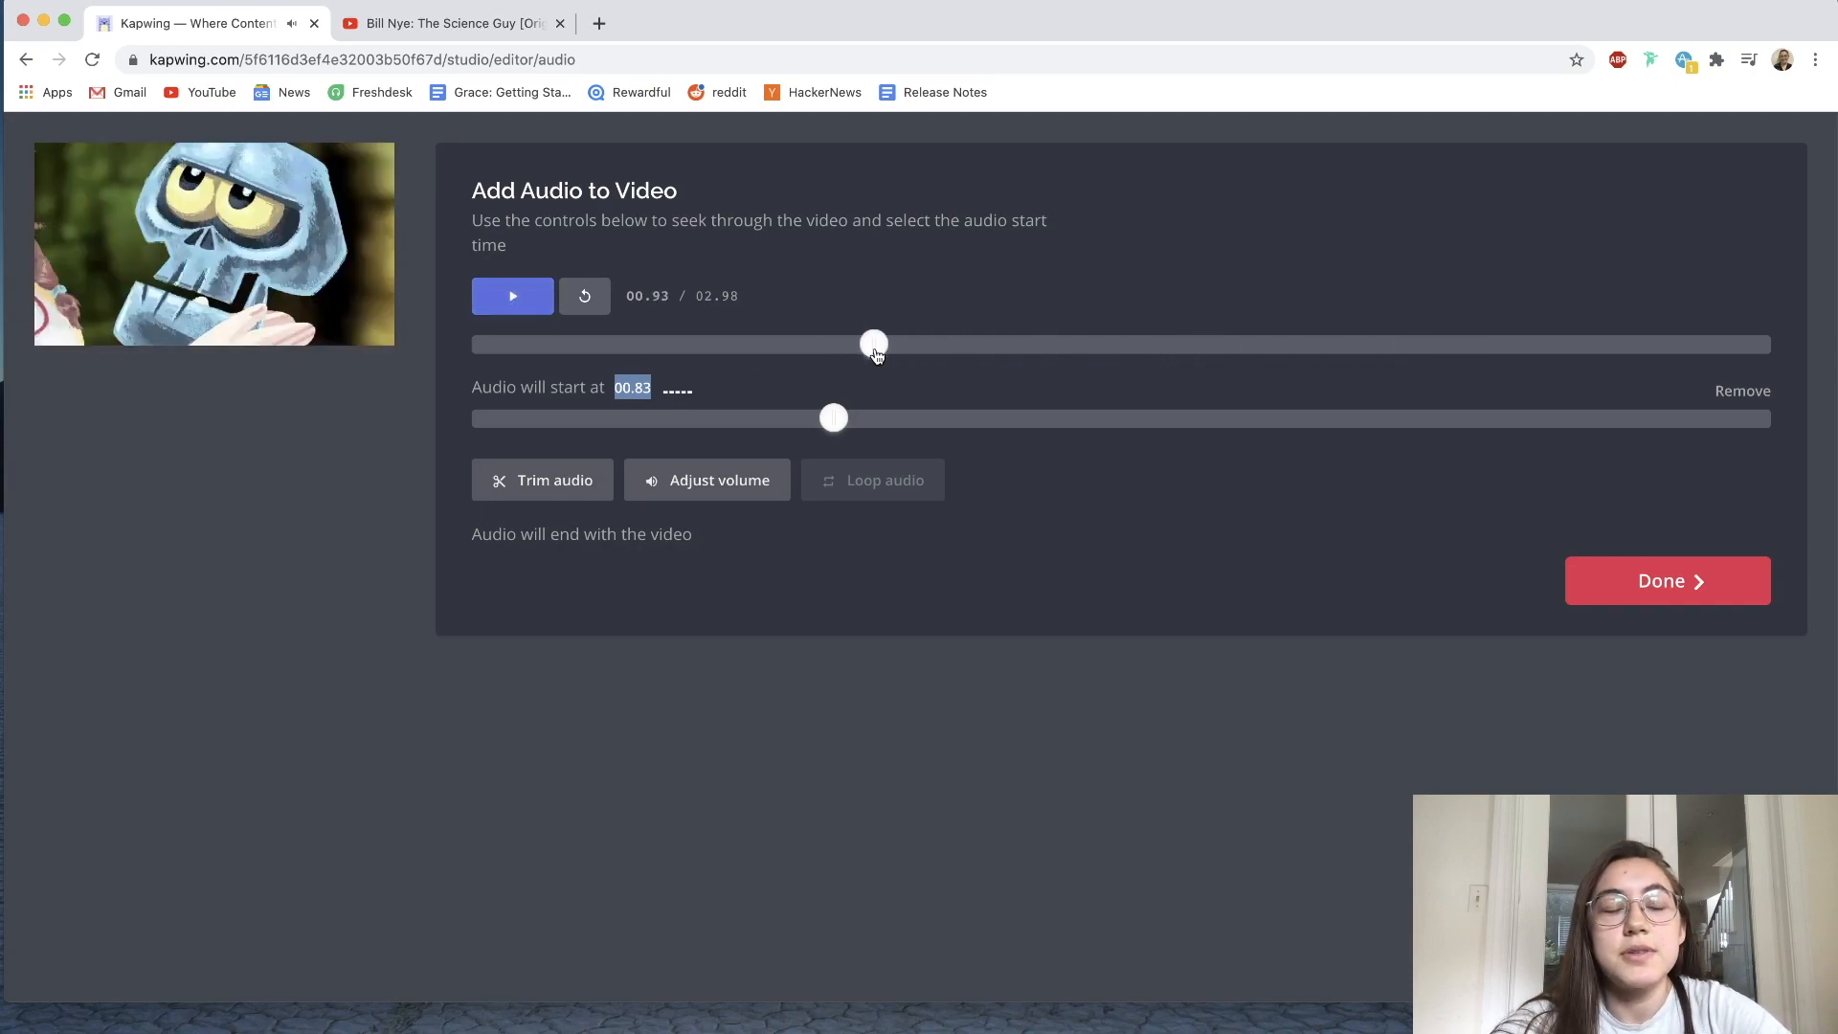
pyautogui.click(457, 582)
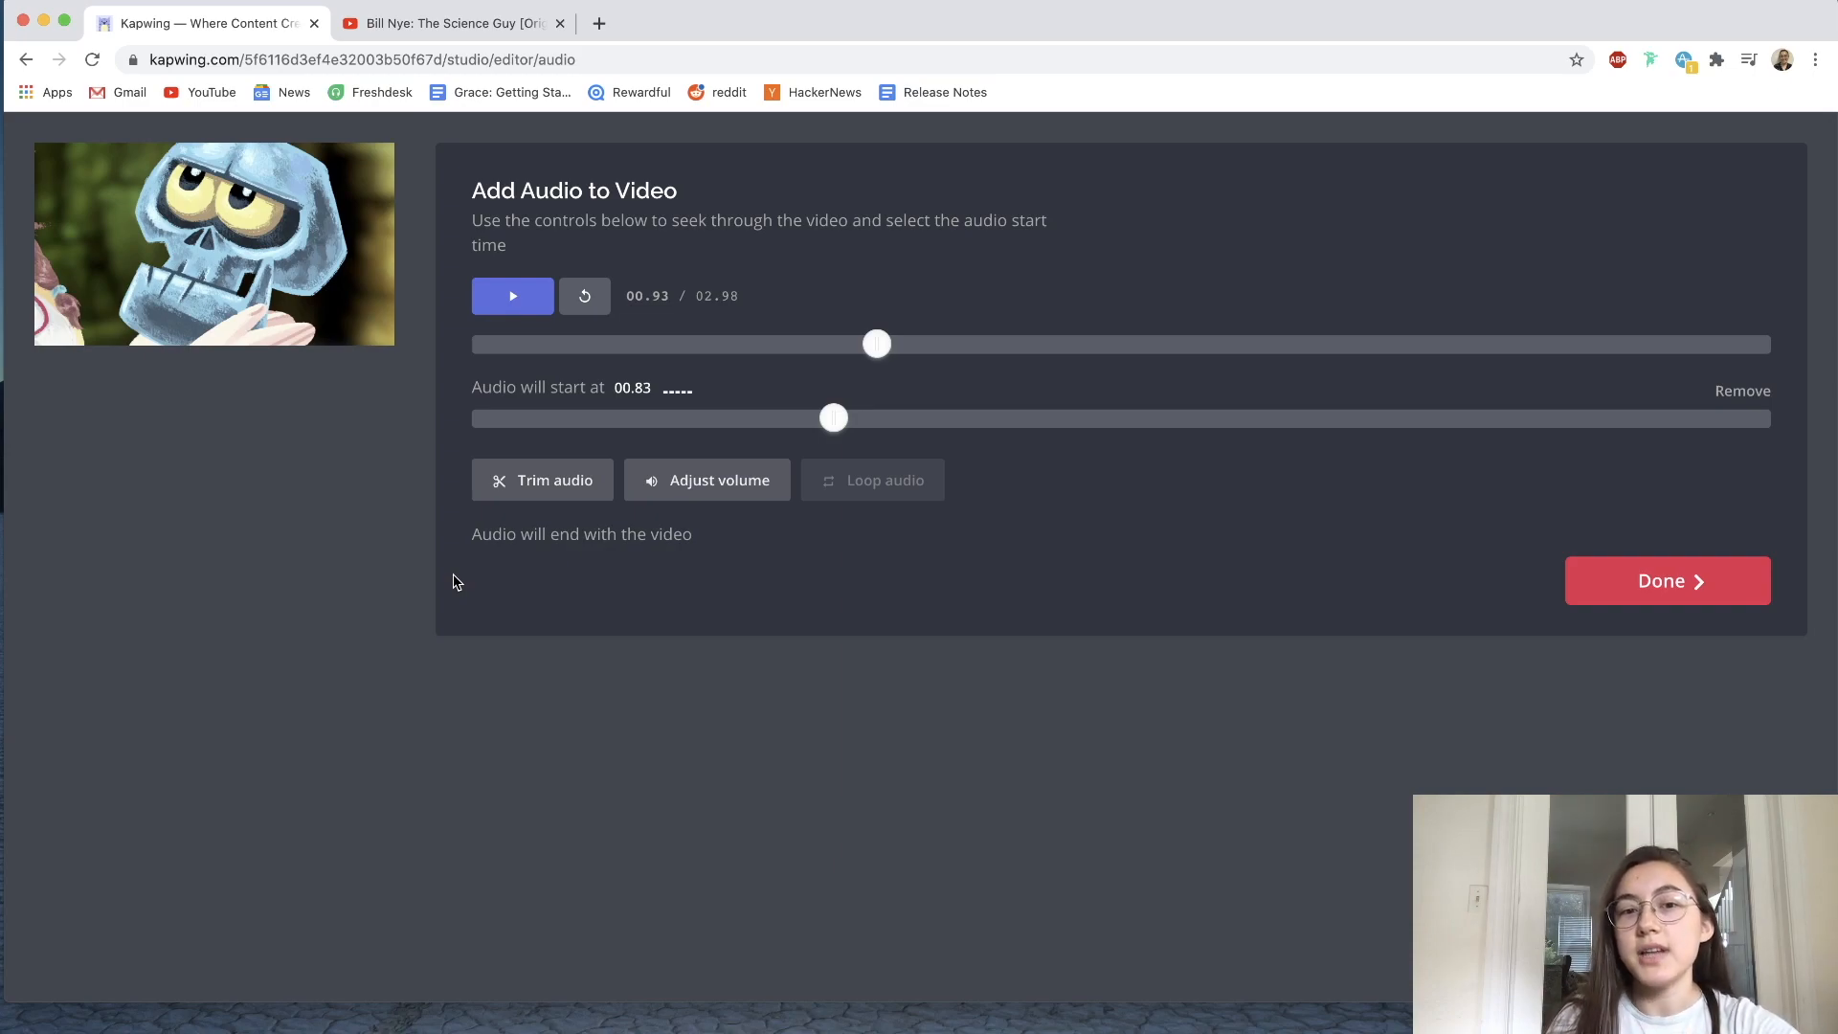
# - Trim the beginning of the audio so that it starts at about 2.53 seconds
pyautogui.click(529, 480)
pyautogui.moveTo(457, 378); pyautogui.dragTo(567, 380)
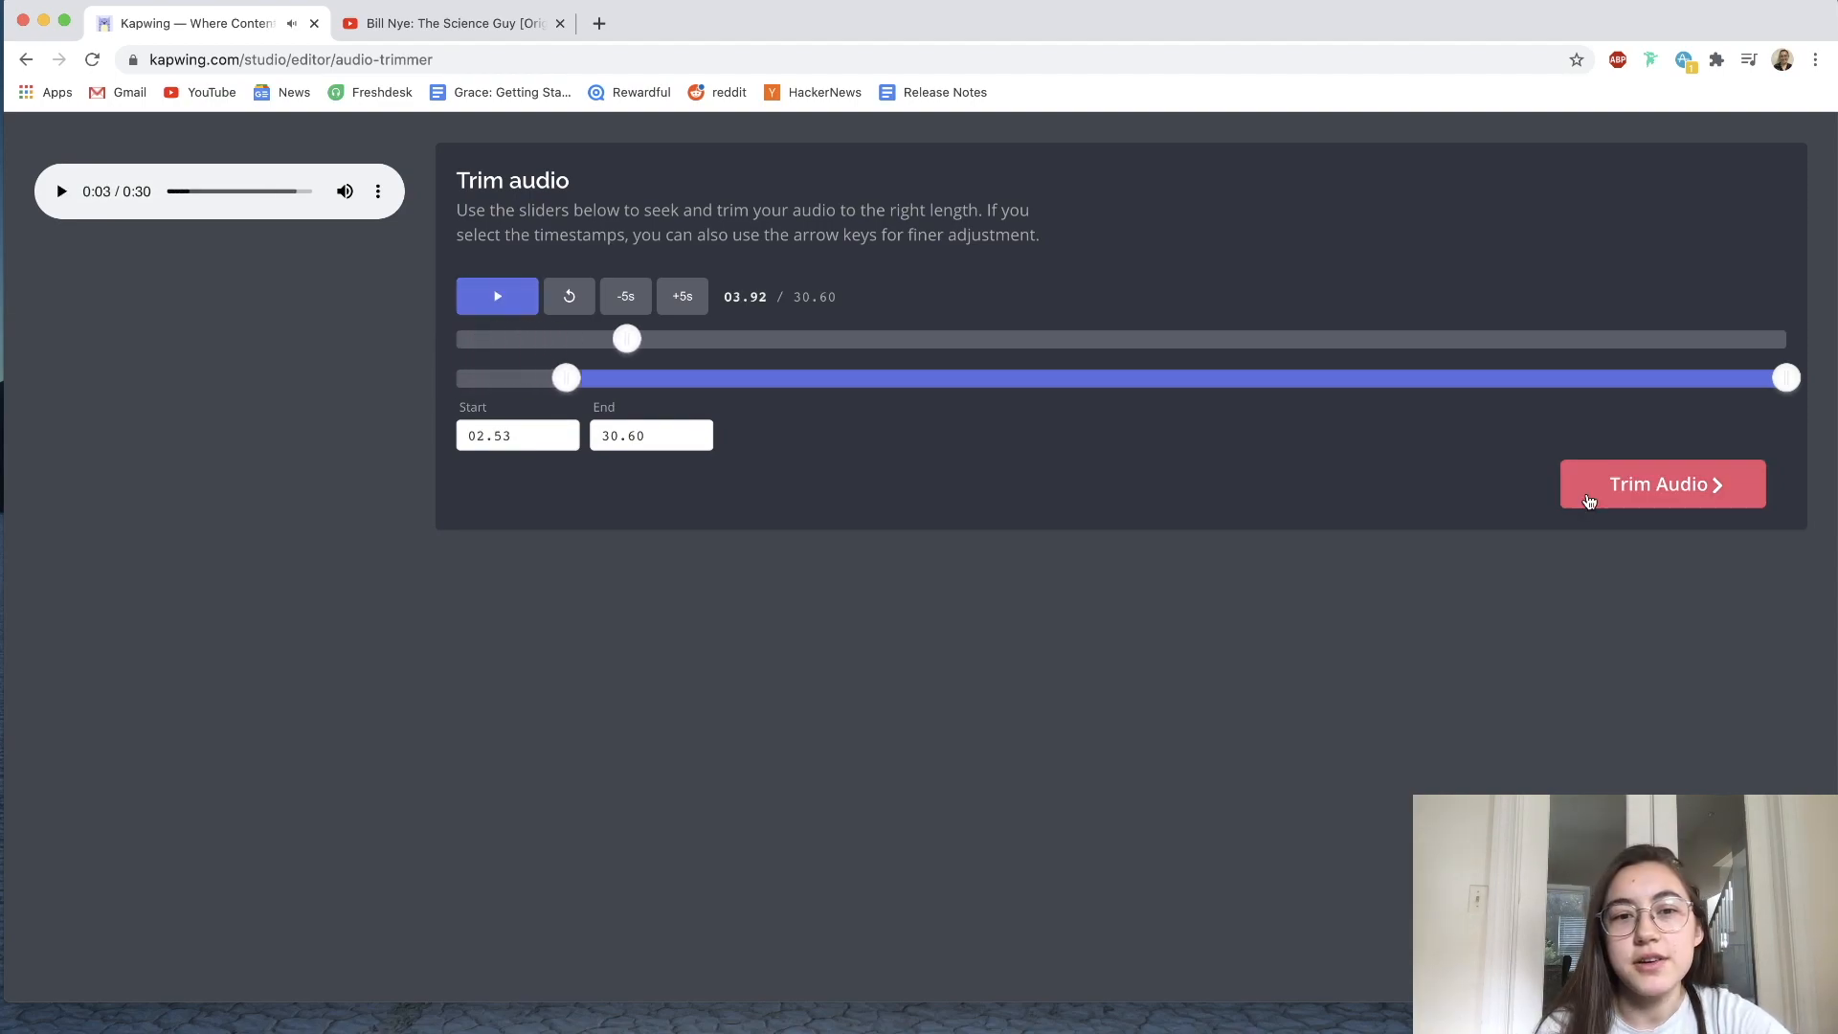
pyautogui.click(493, 301)
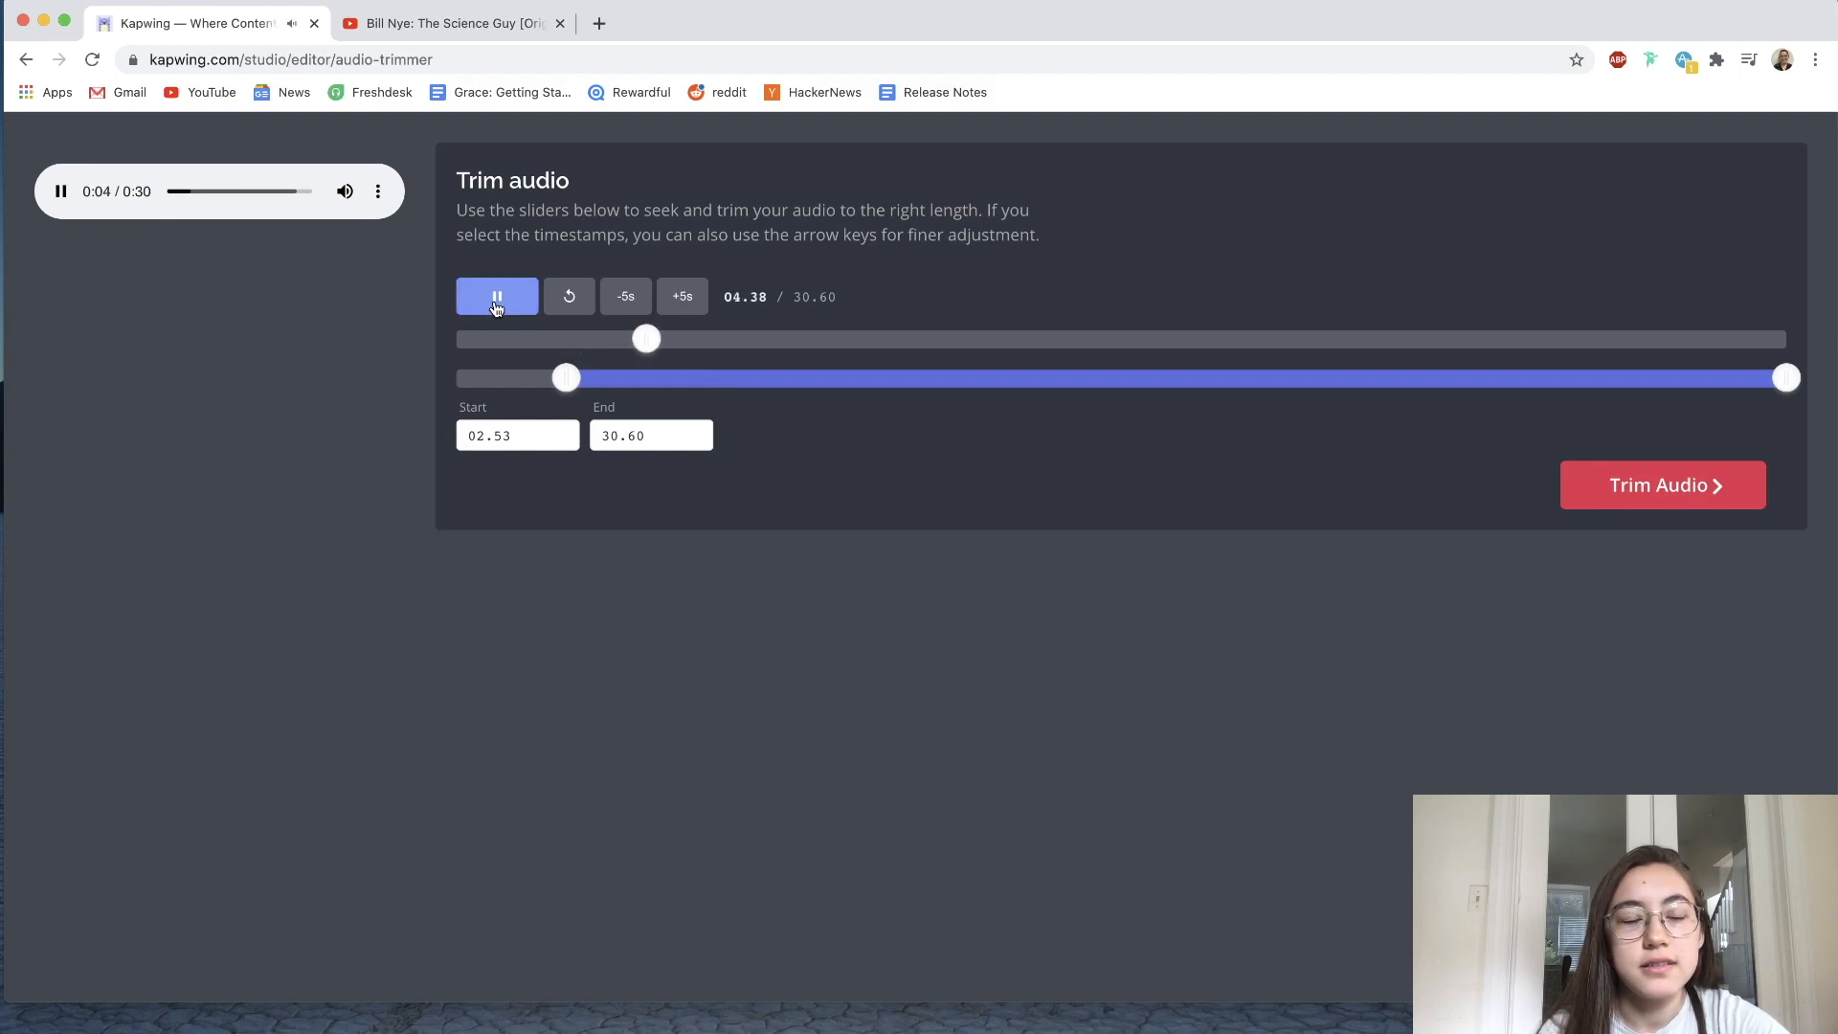
pyautogui.click(492, 306)
pyautogui.click(1661, 485)
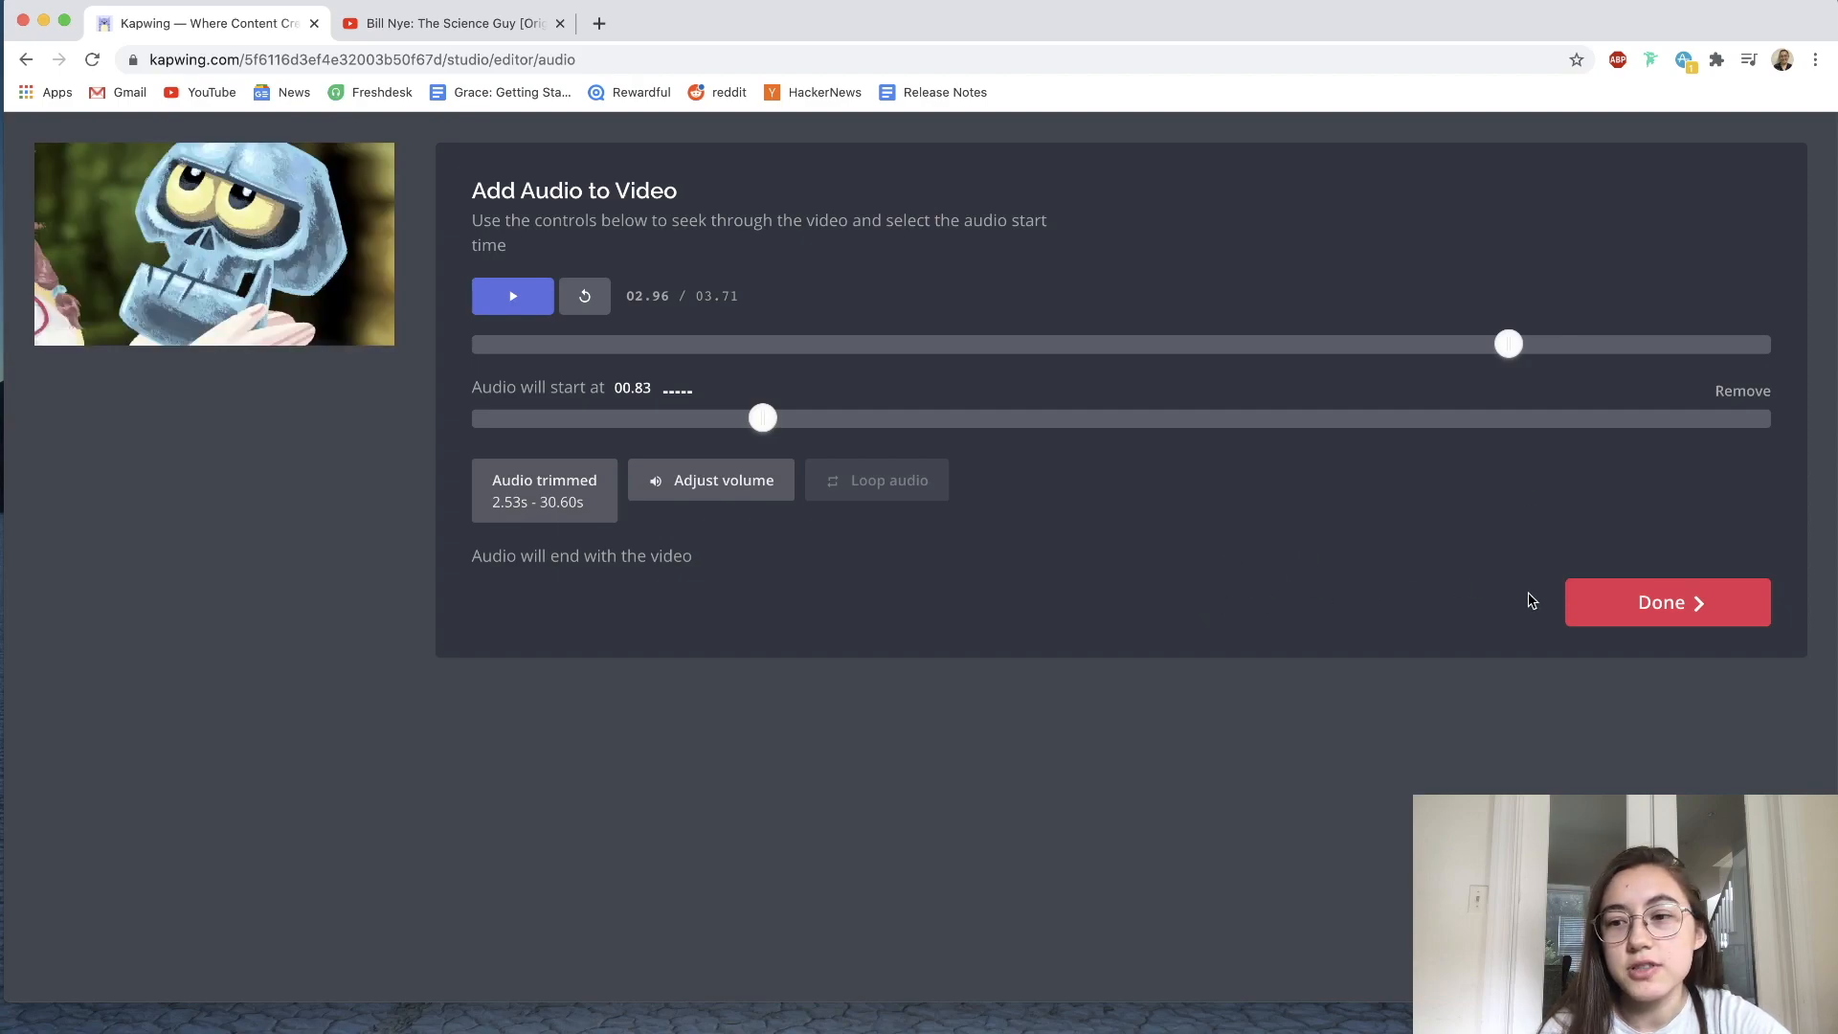
# - Apply the audio changes to the project and play the meme with its new soundtrack
pyautogui.doubleClick(626, 389)
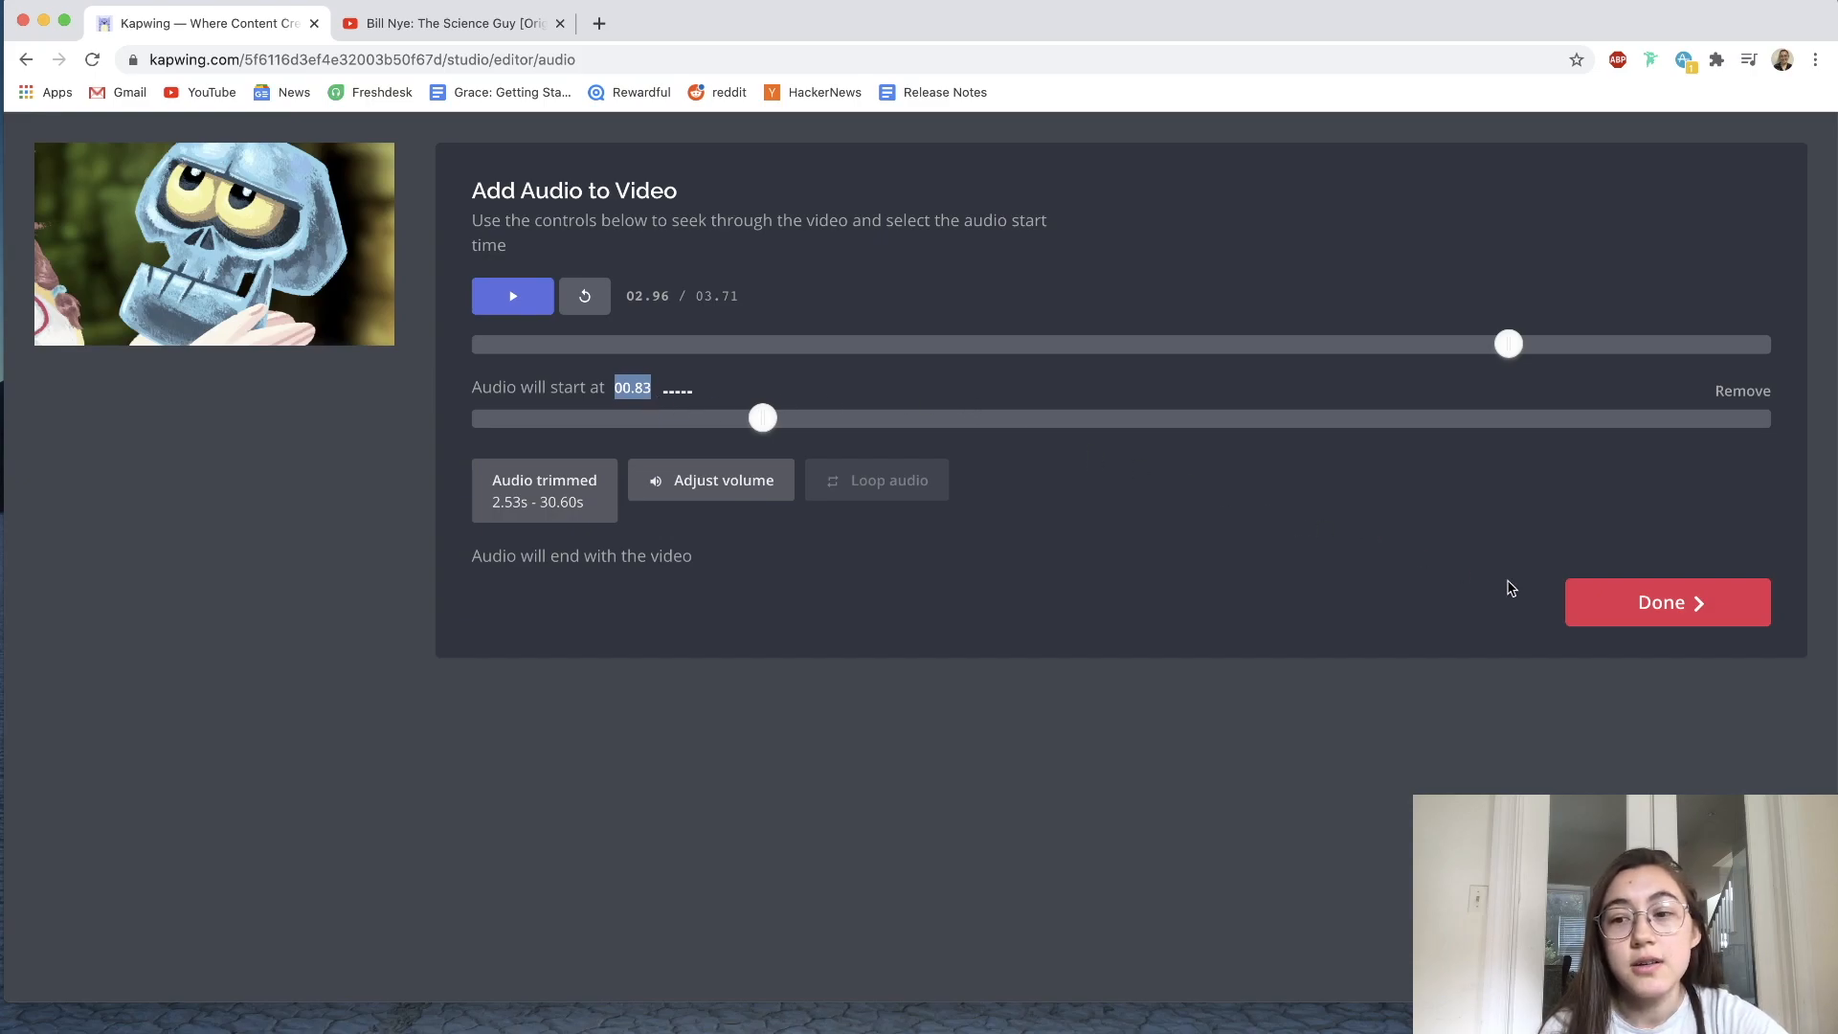
pyautogui.click(1628, 602)
pyautogui.click(69, 969)
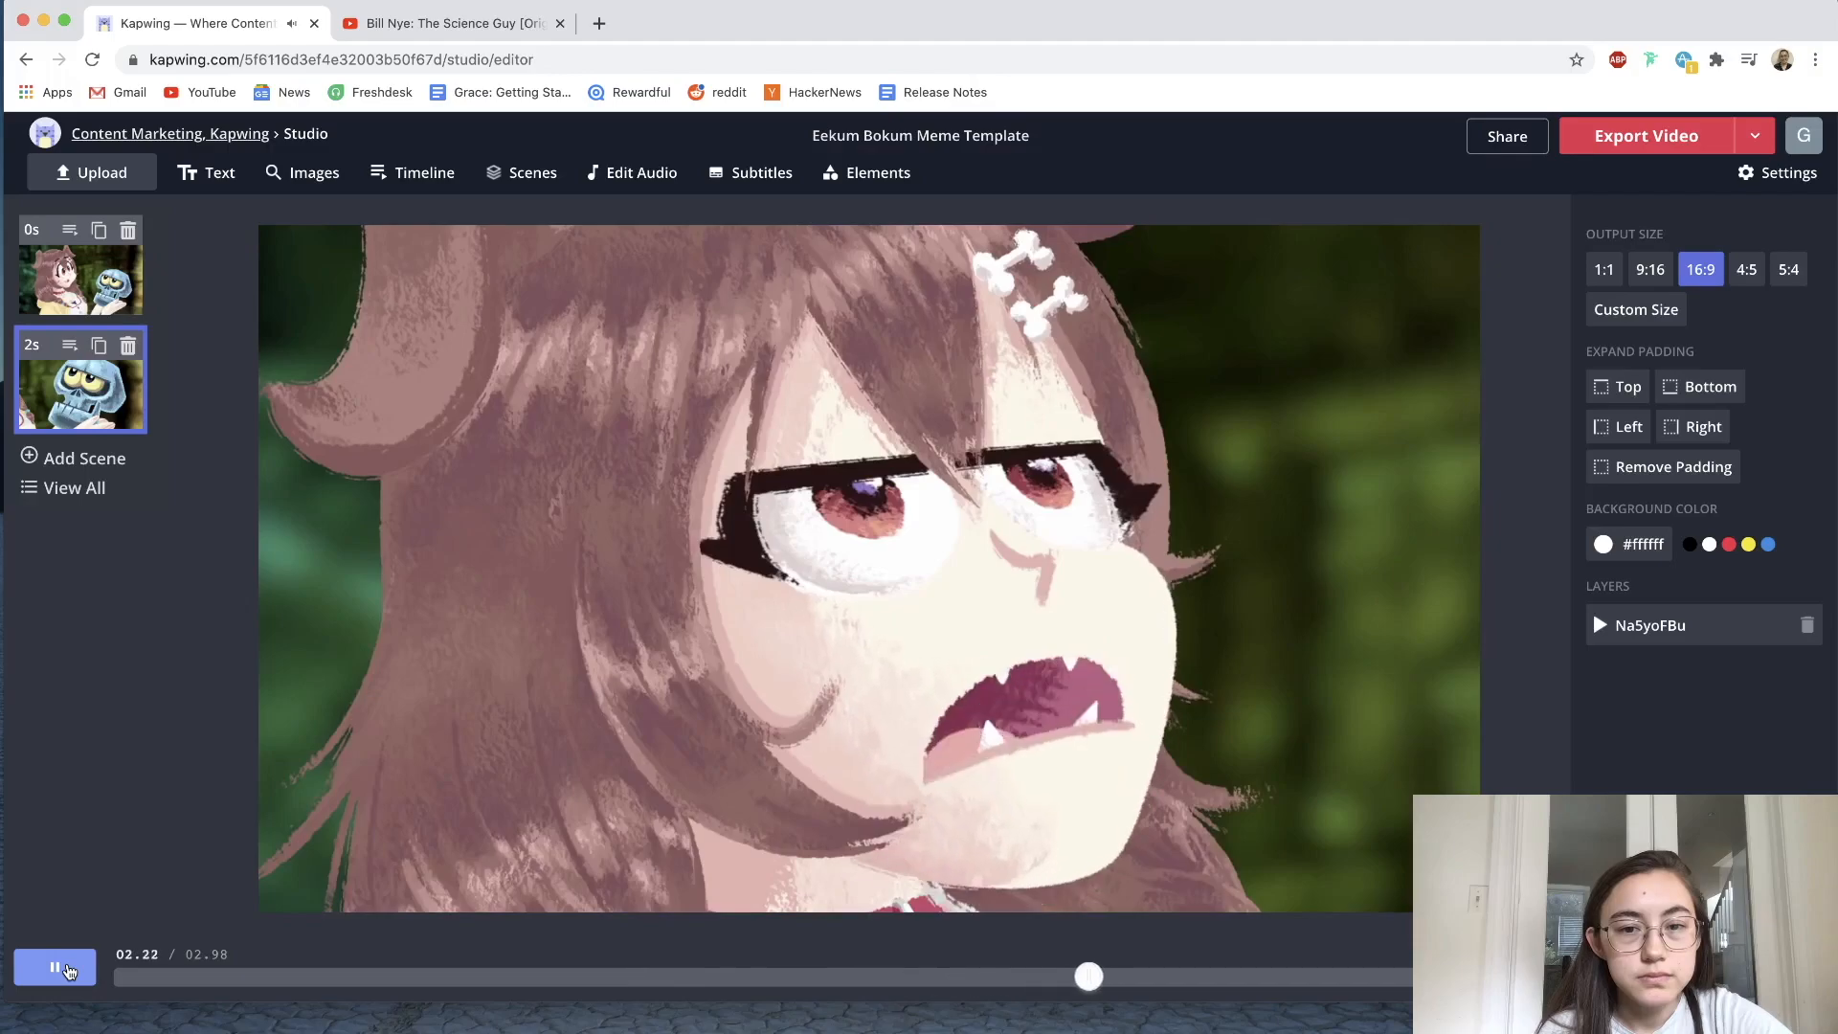
pyautogui.press('space')
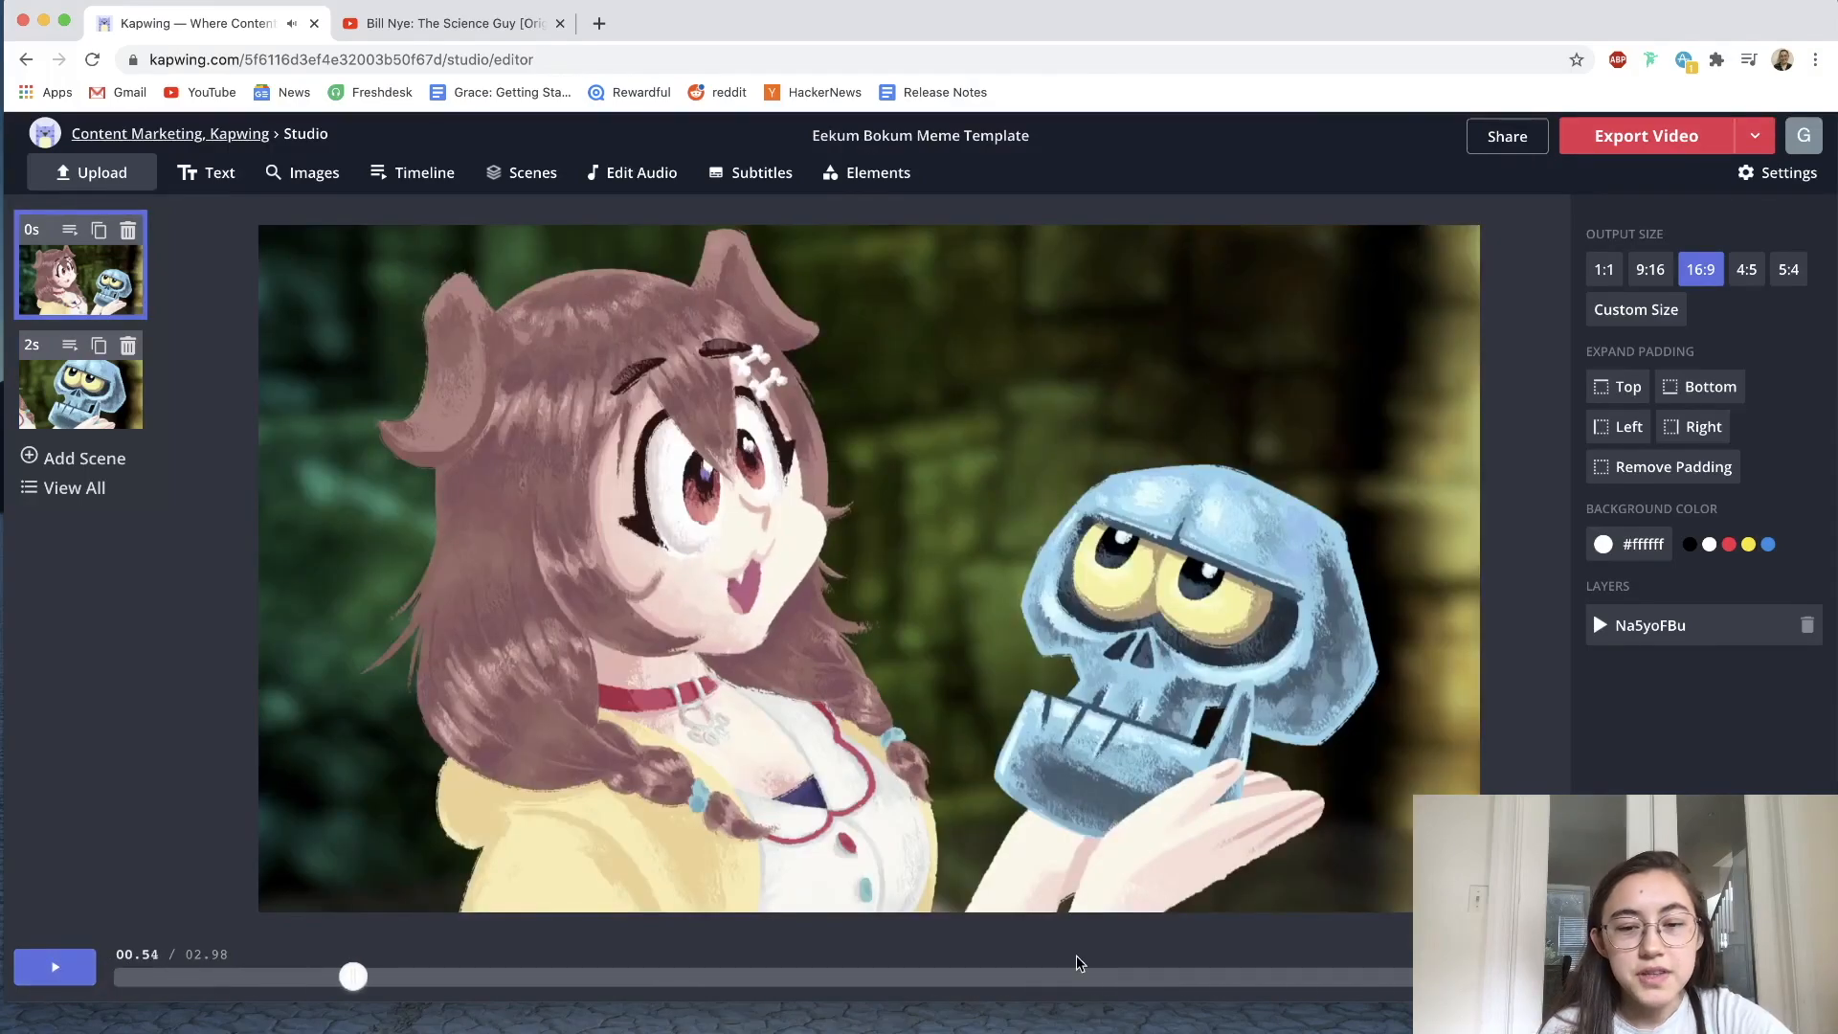
# - Set the playback speed of the second scene's skull close-up video to 0.75x
pyautogui.click(797, 991)
pyautogui.click(708, 975)
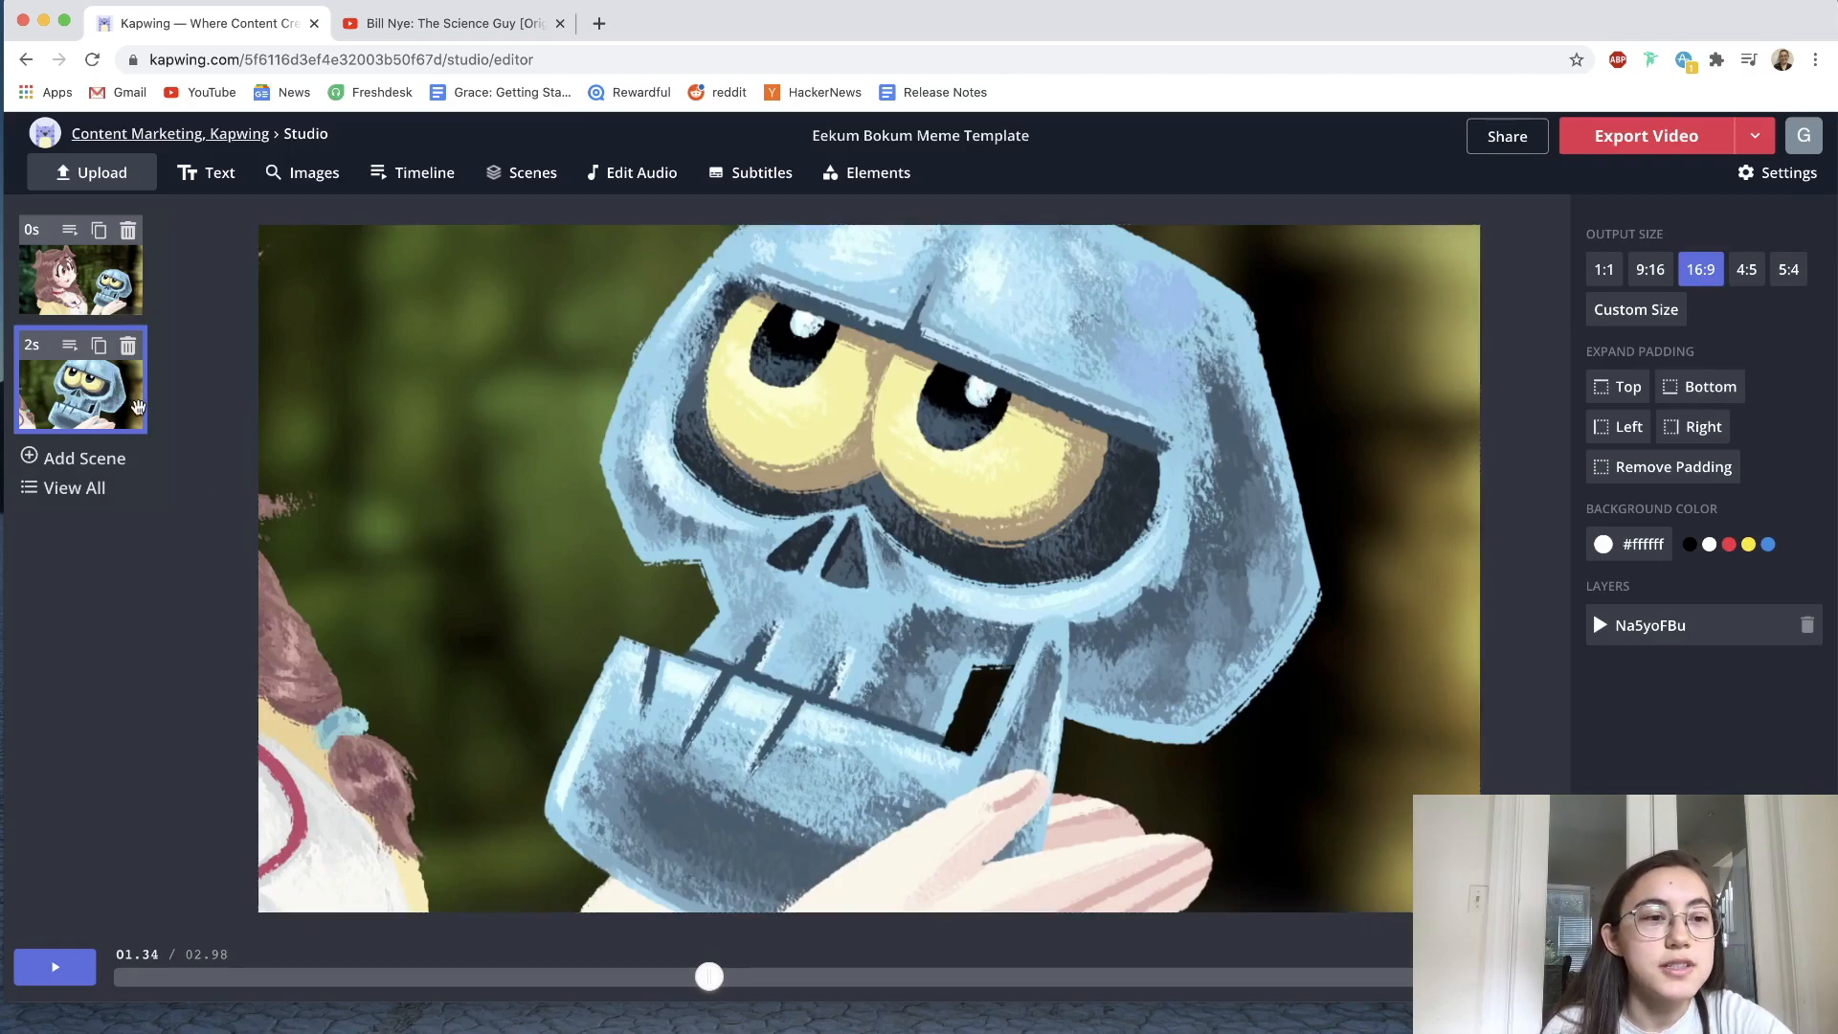
pyautogui.click(1012, 533)
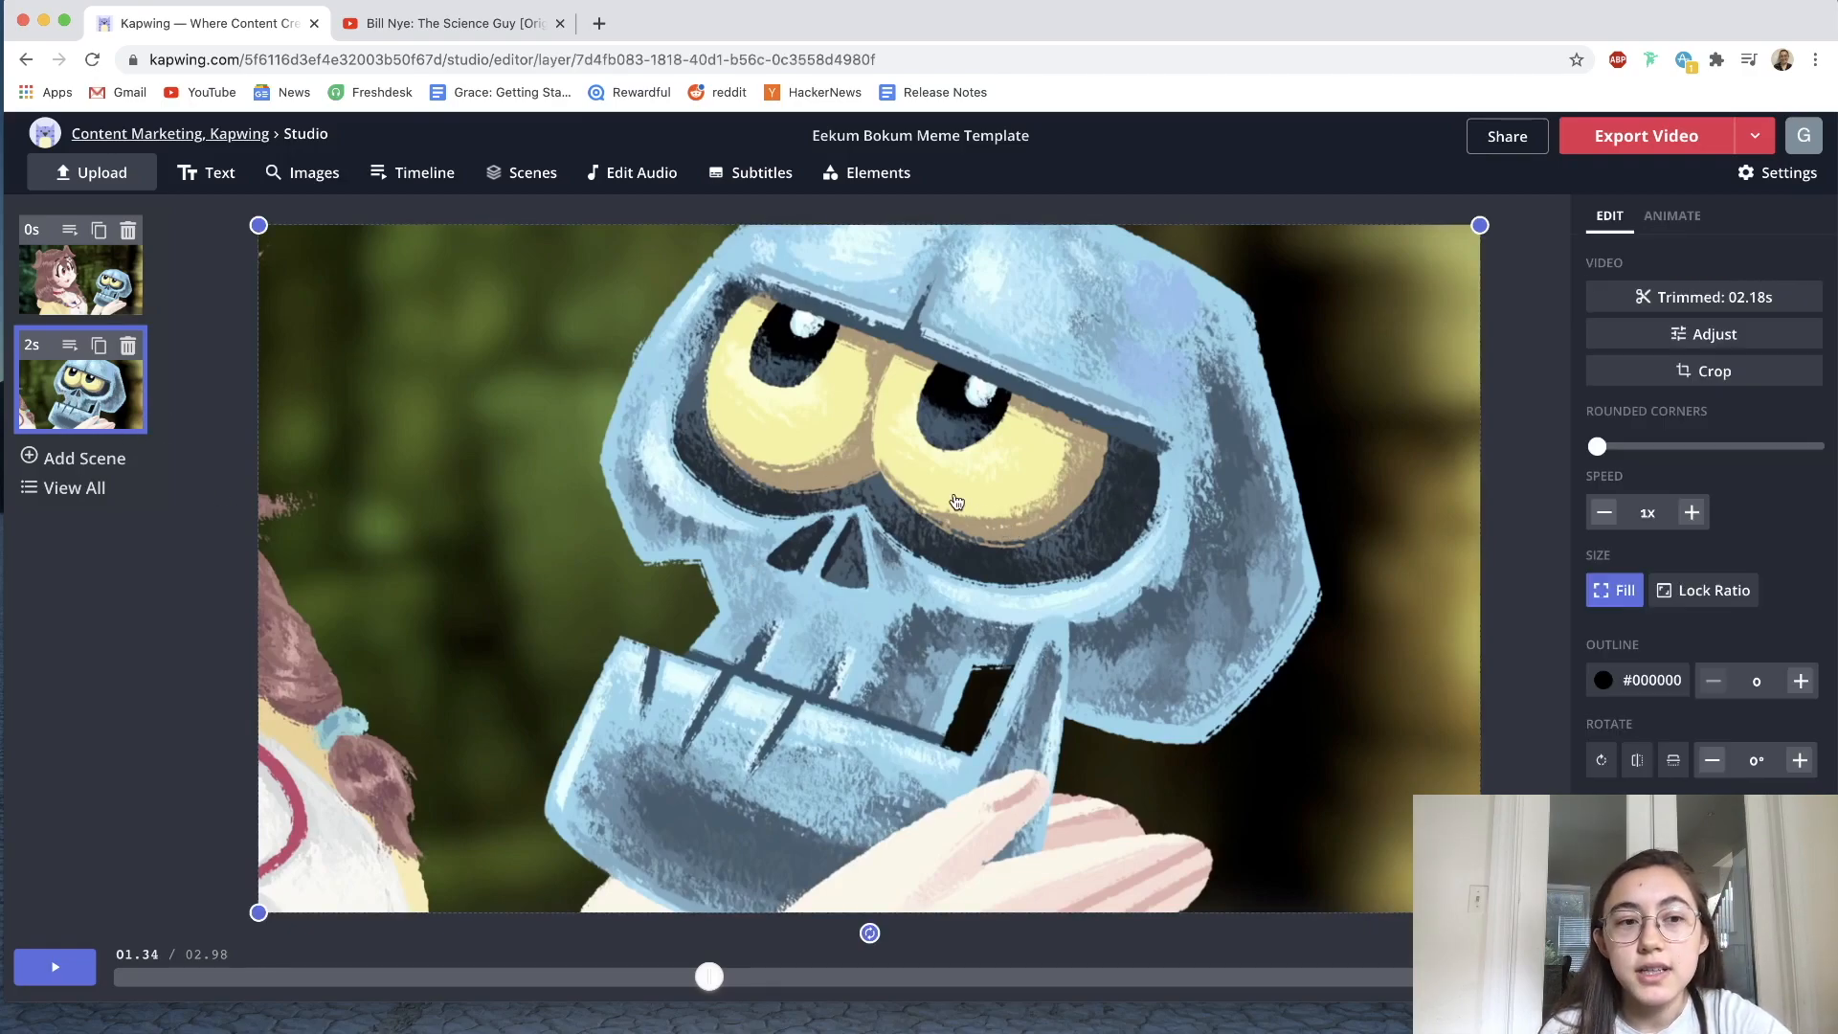
pyautogui.click(1604, 514)
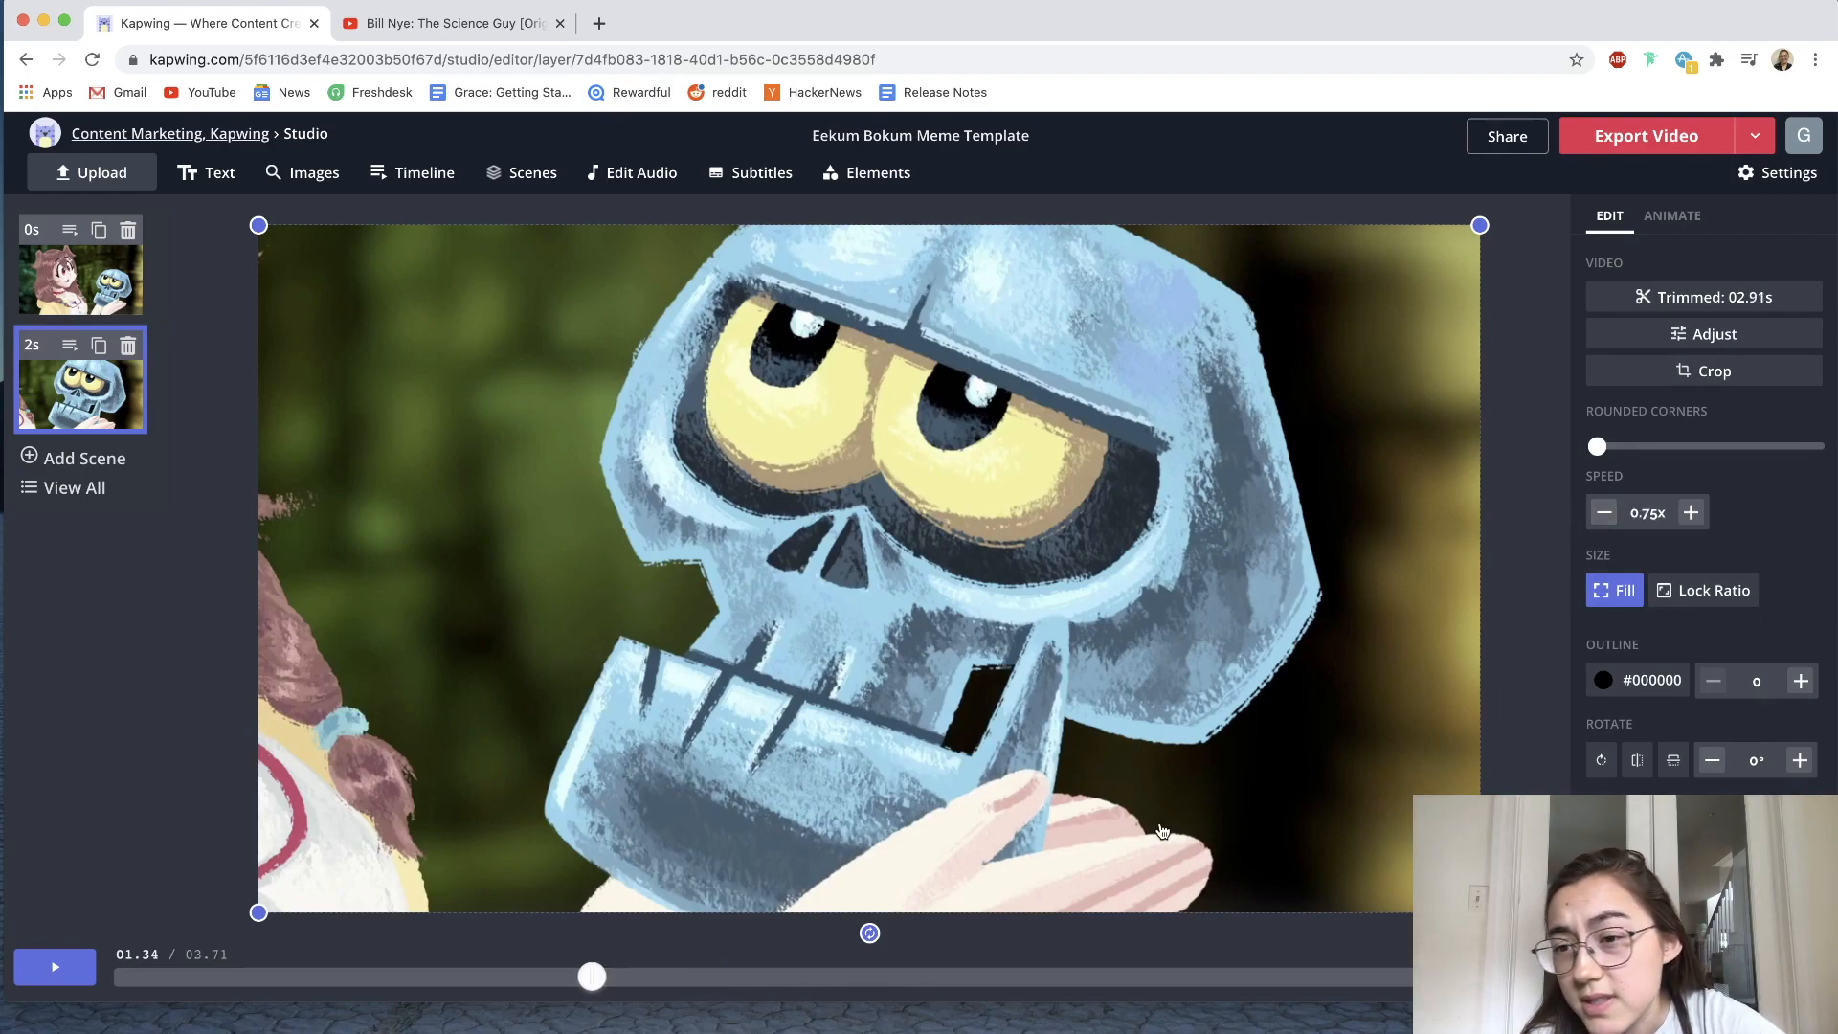
# - Play the meme from the beginning to check the slowed-down scene against the music
pyautogui.click(118, 978)
pyautogui.click(54, 967)
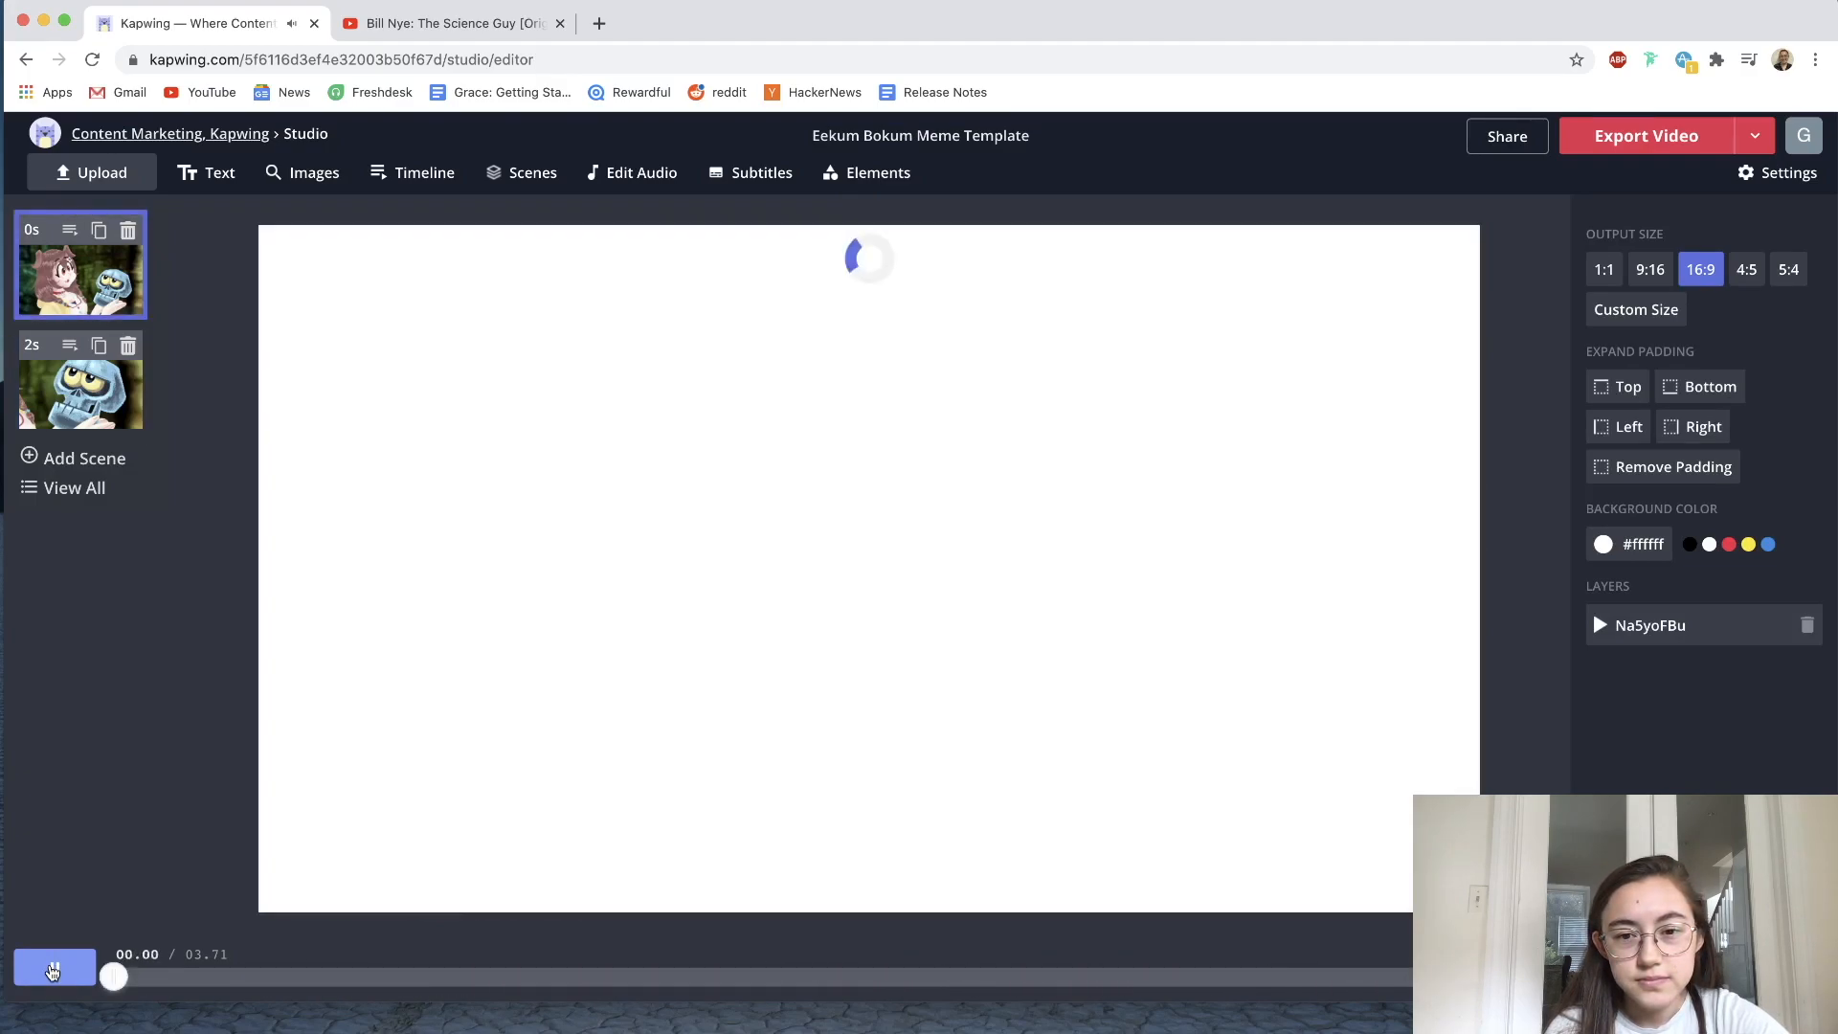
pyautogui.click(497, 602)
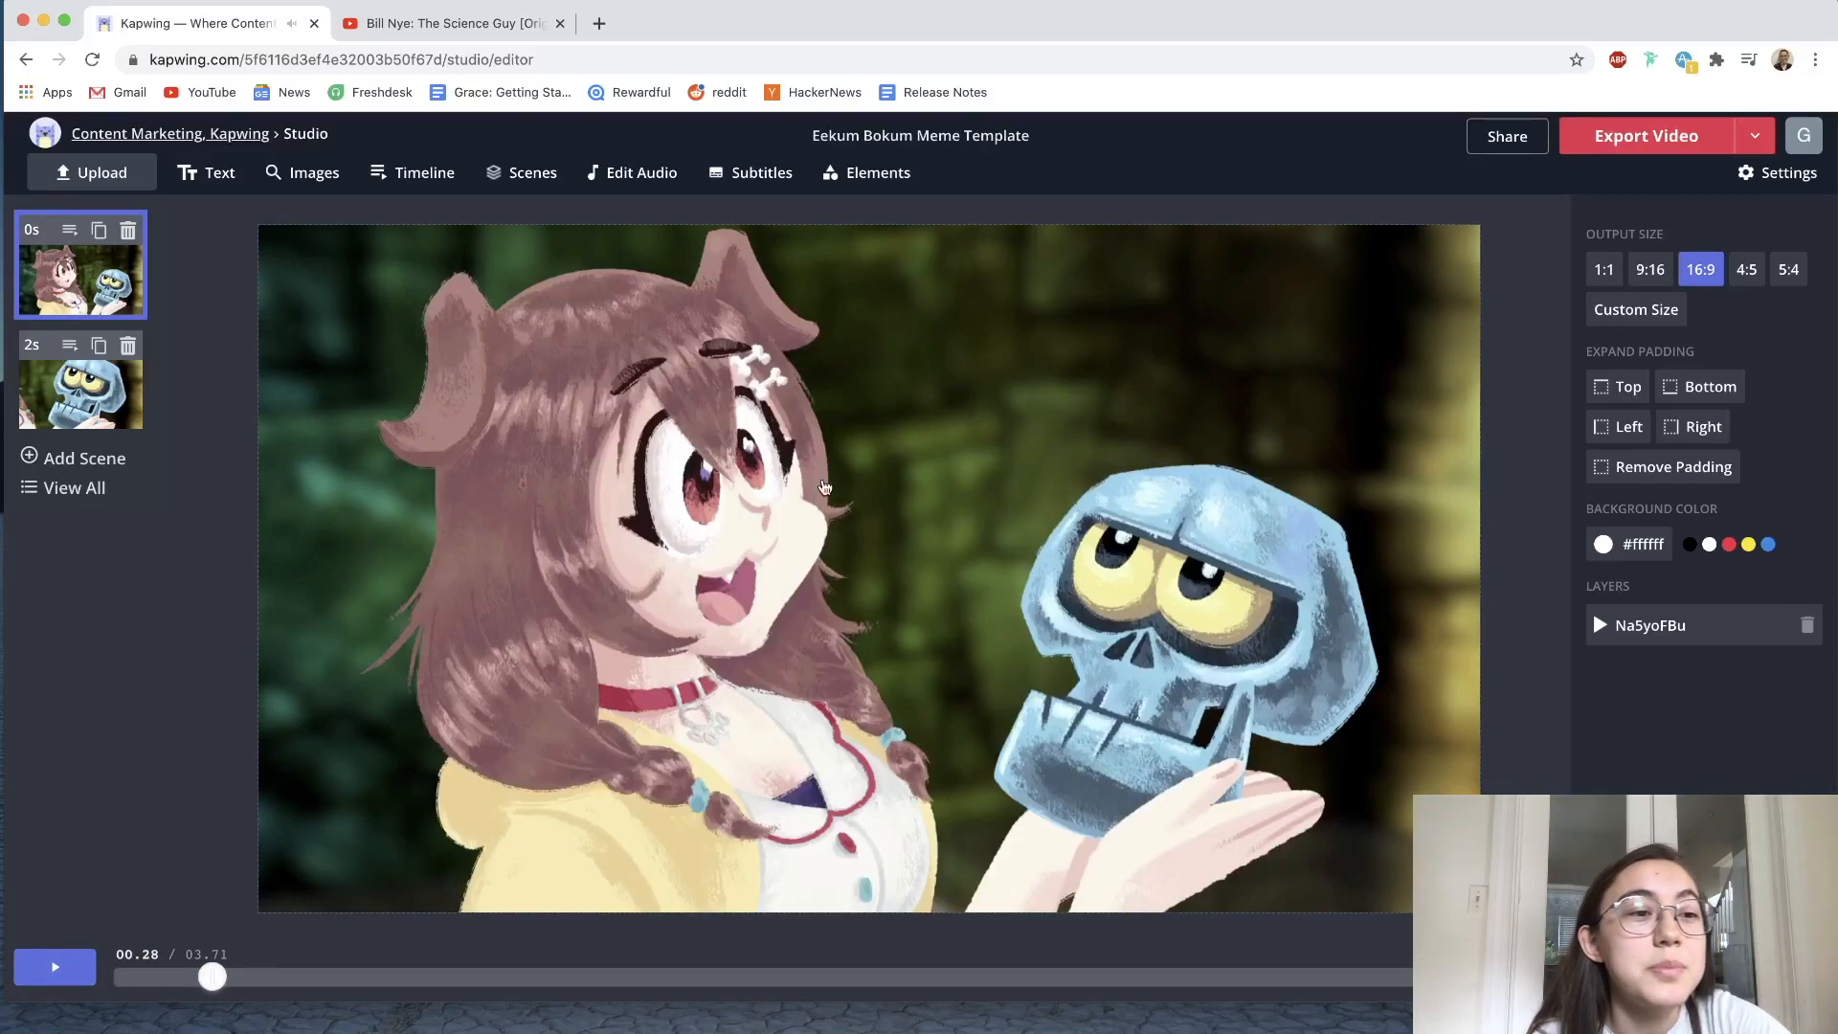
# - Duplicate the skull close-up scene and reselect the original second scene
pyautogui.click(101, 368)
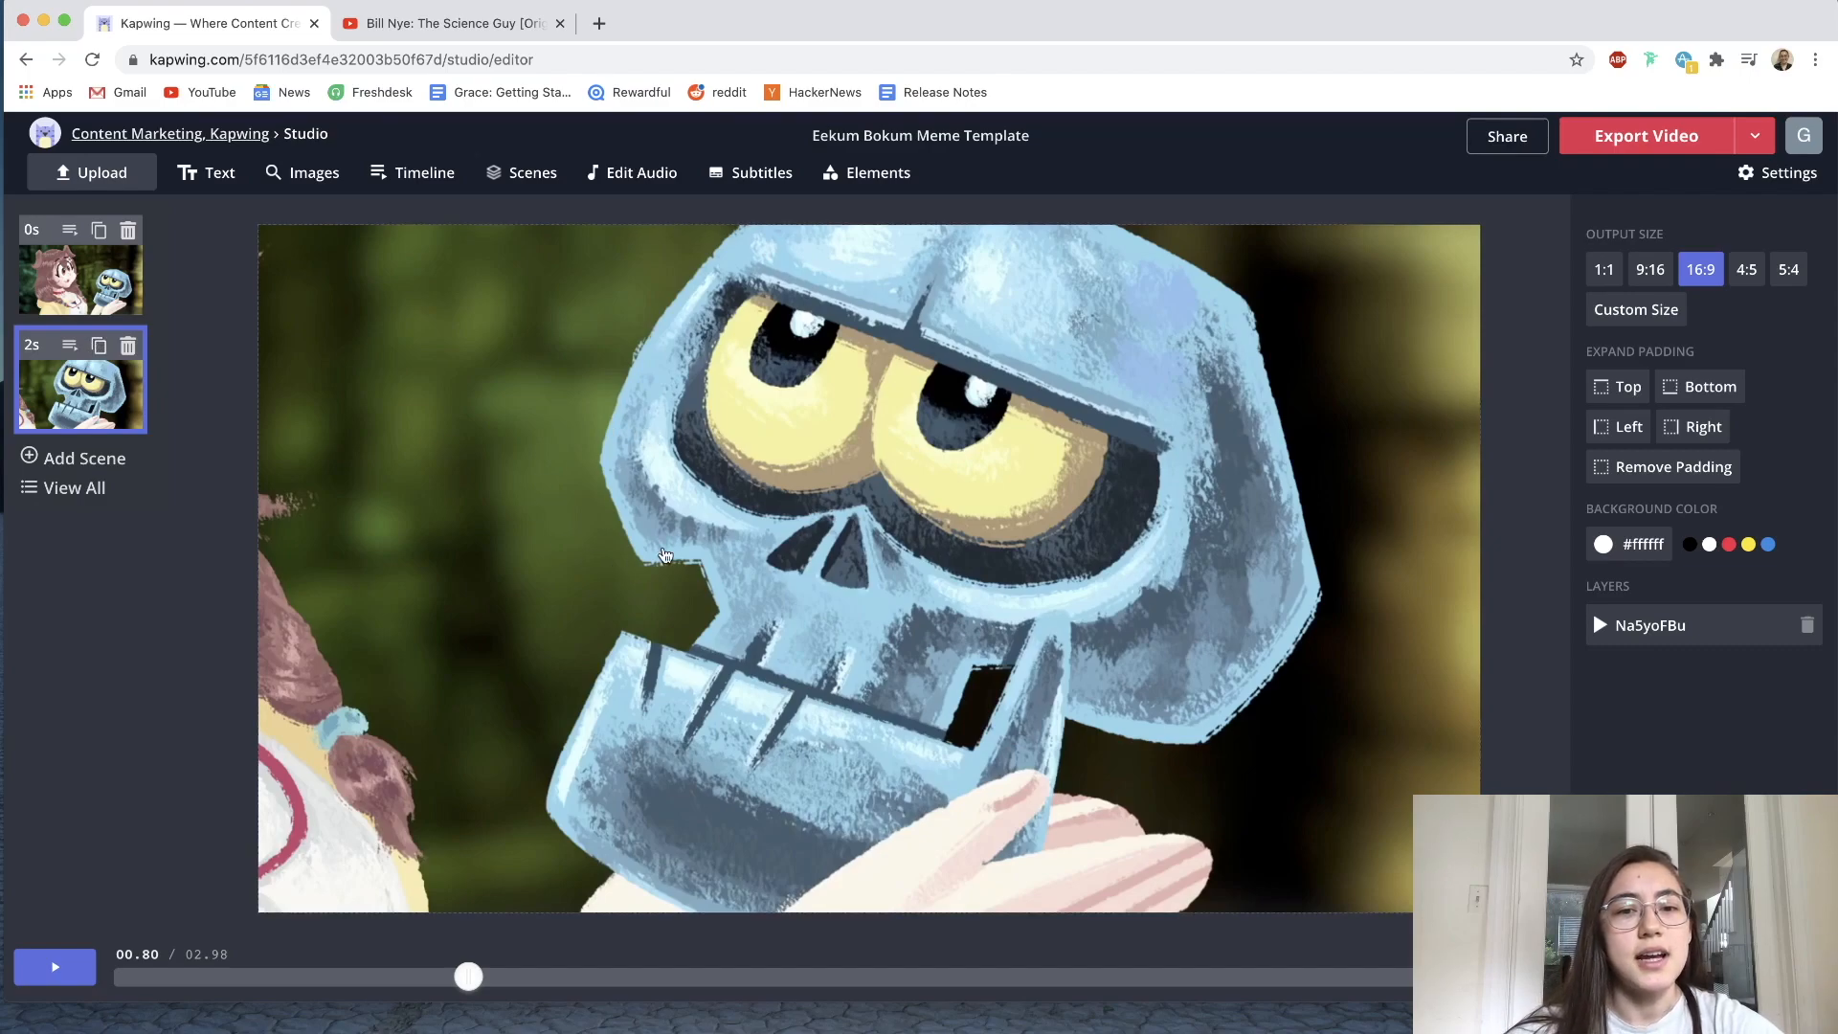
pyautogui.click(100, 345)
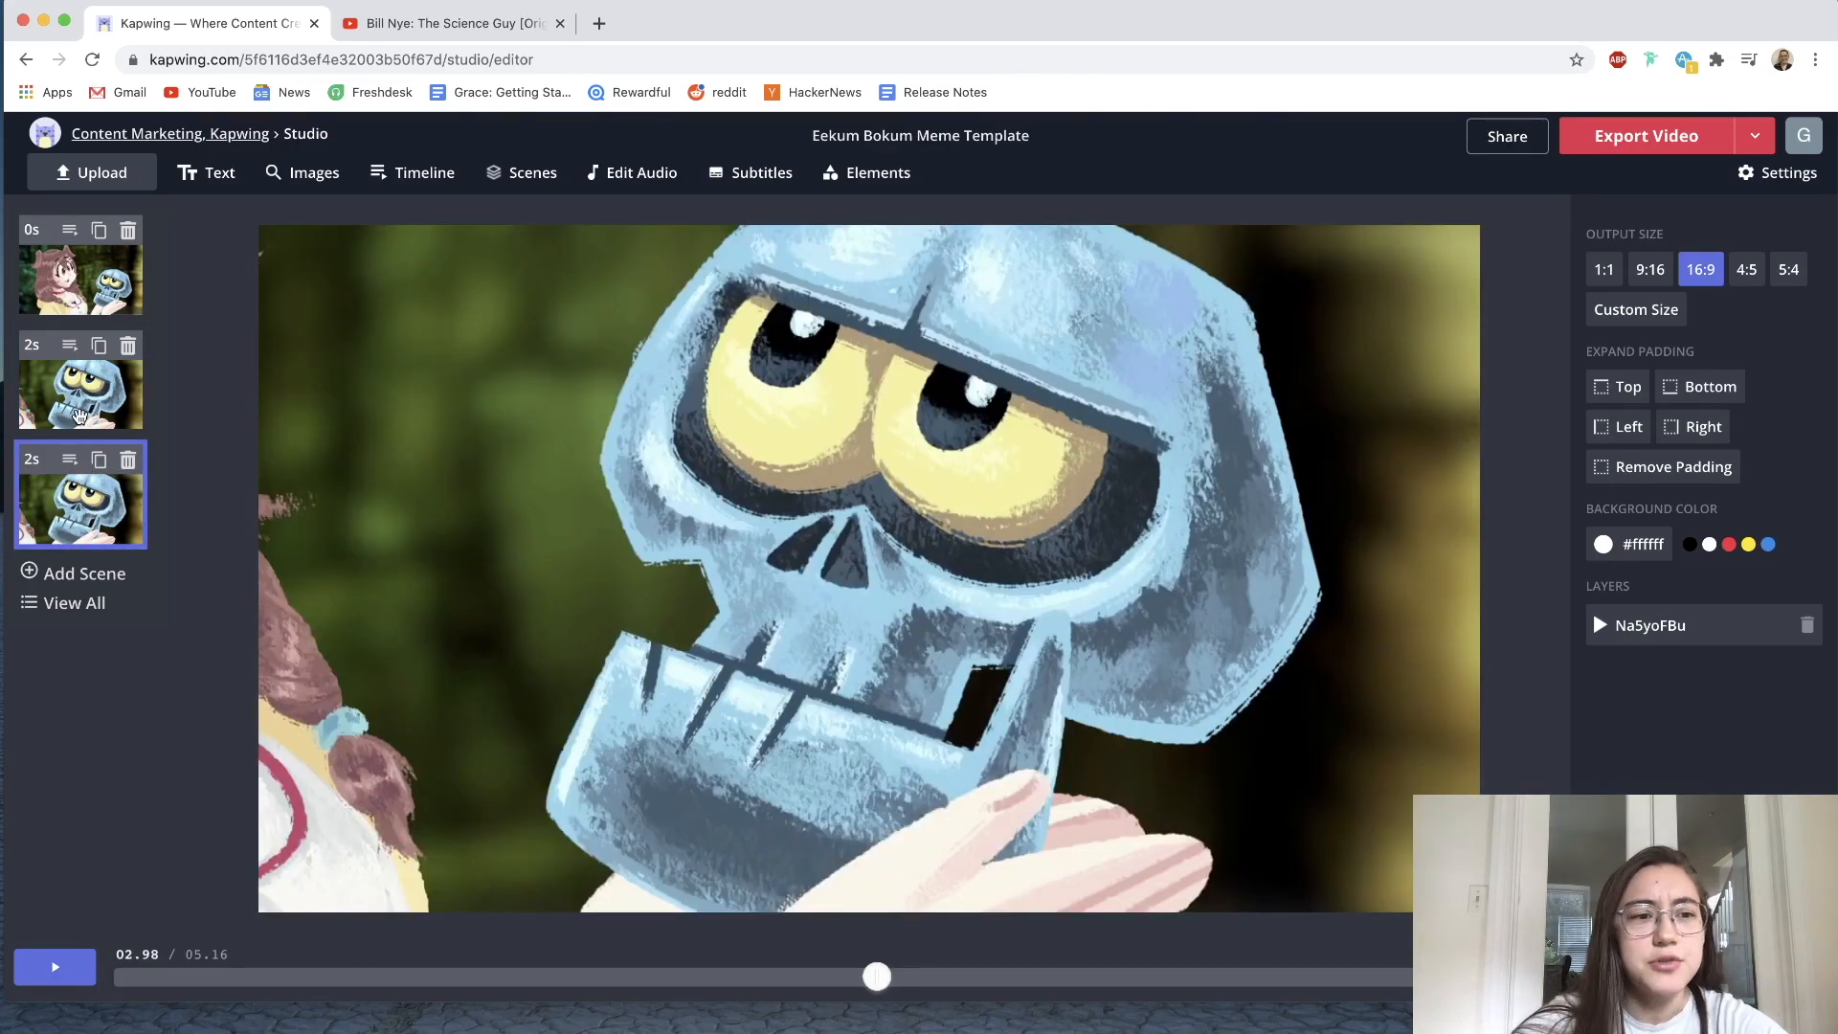
pyautogui.click(79, 414)
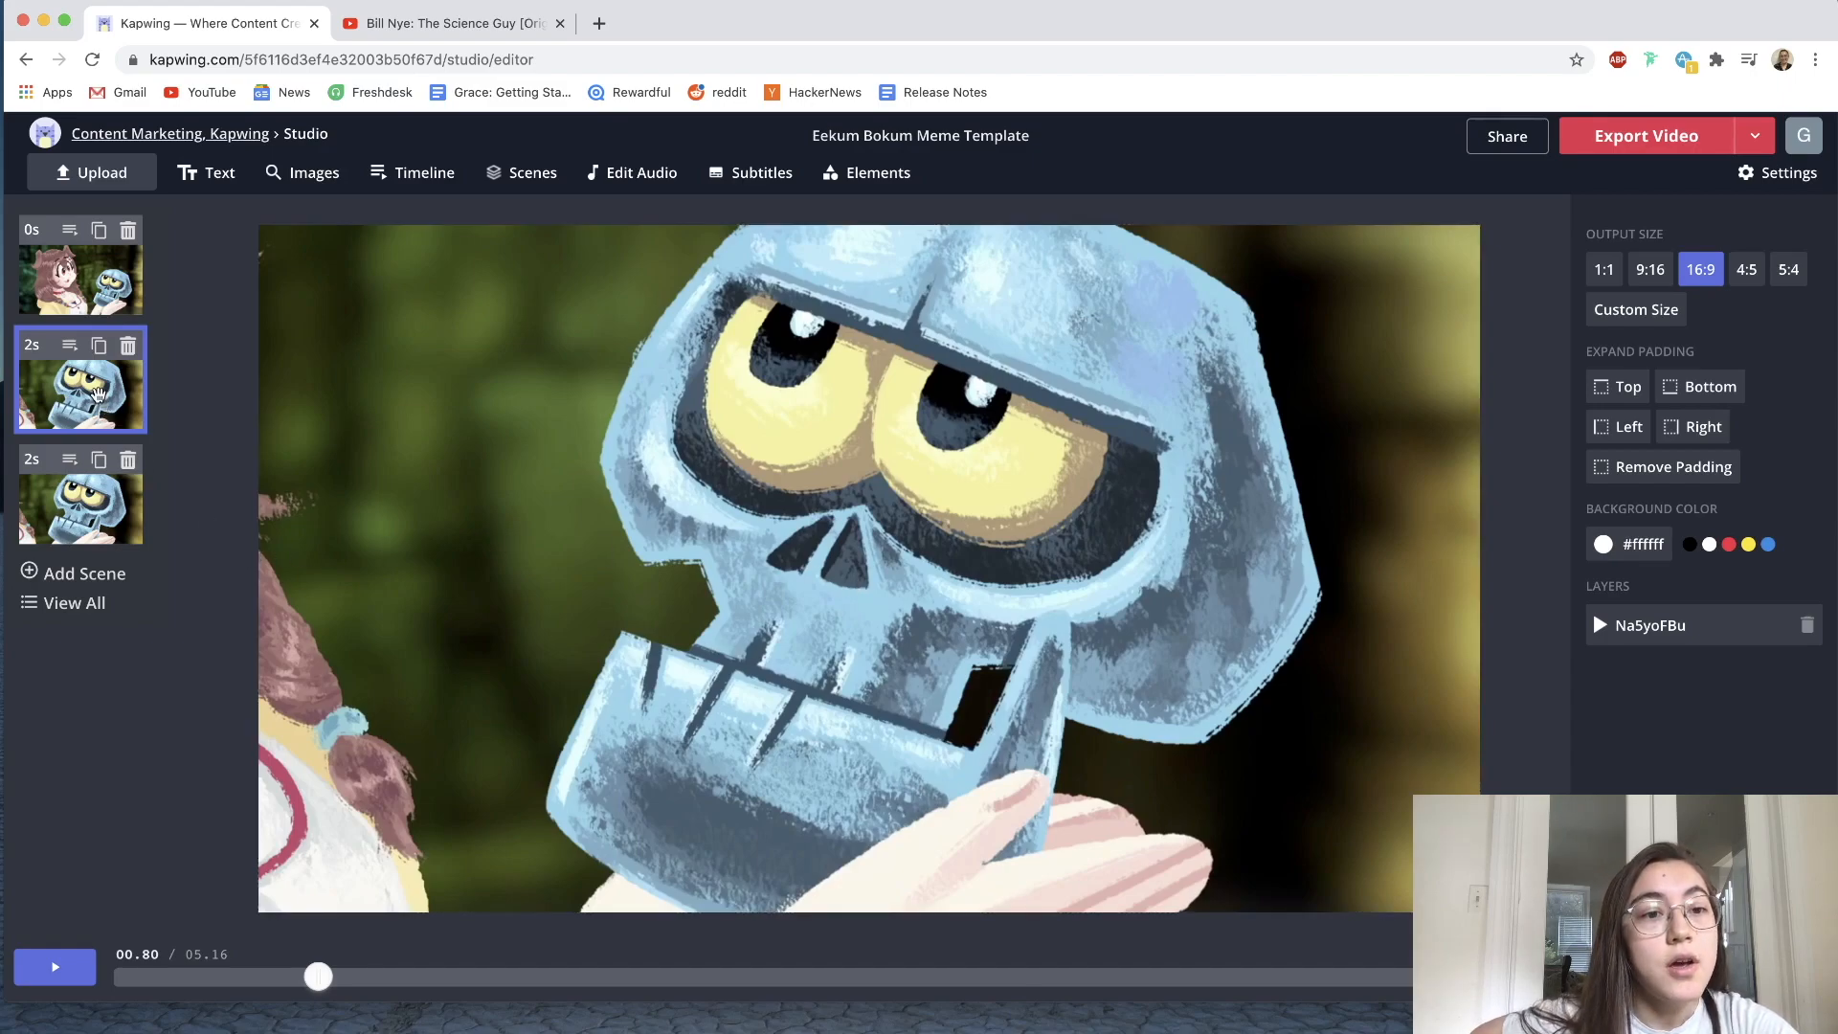
# - View the second scene's timeline and its media upload options, and return to the studio without adding anything
pyautogui.click(381, 180)
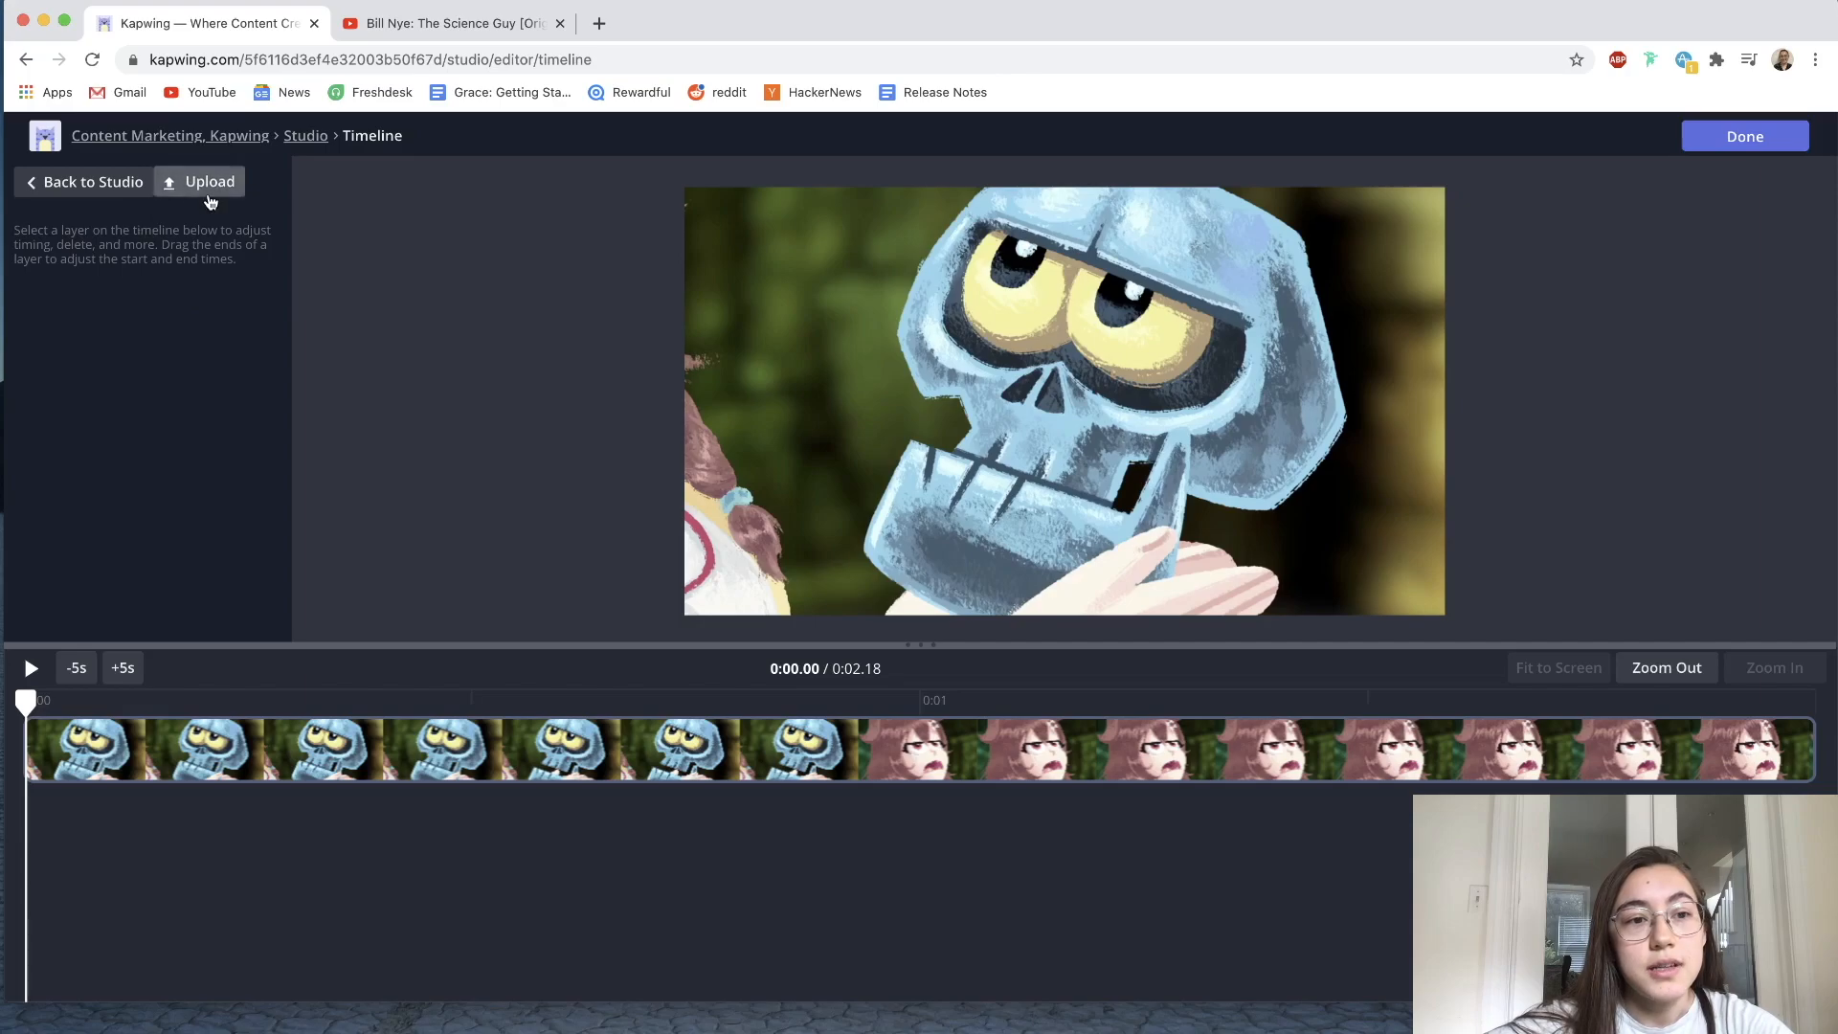
pyautogui.click(212, 191)
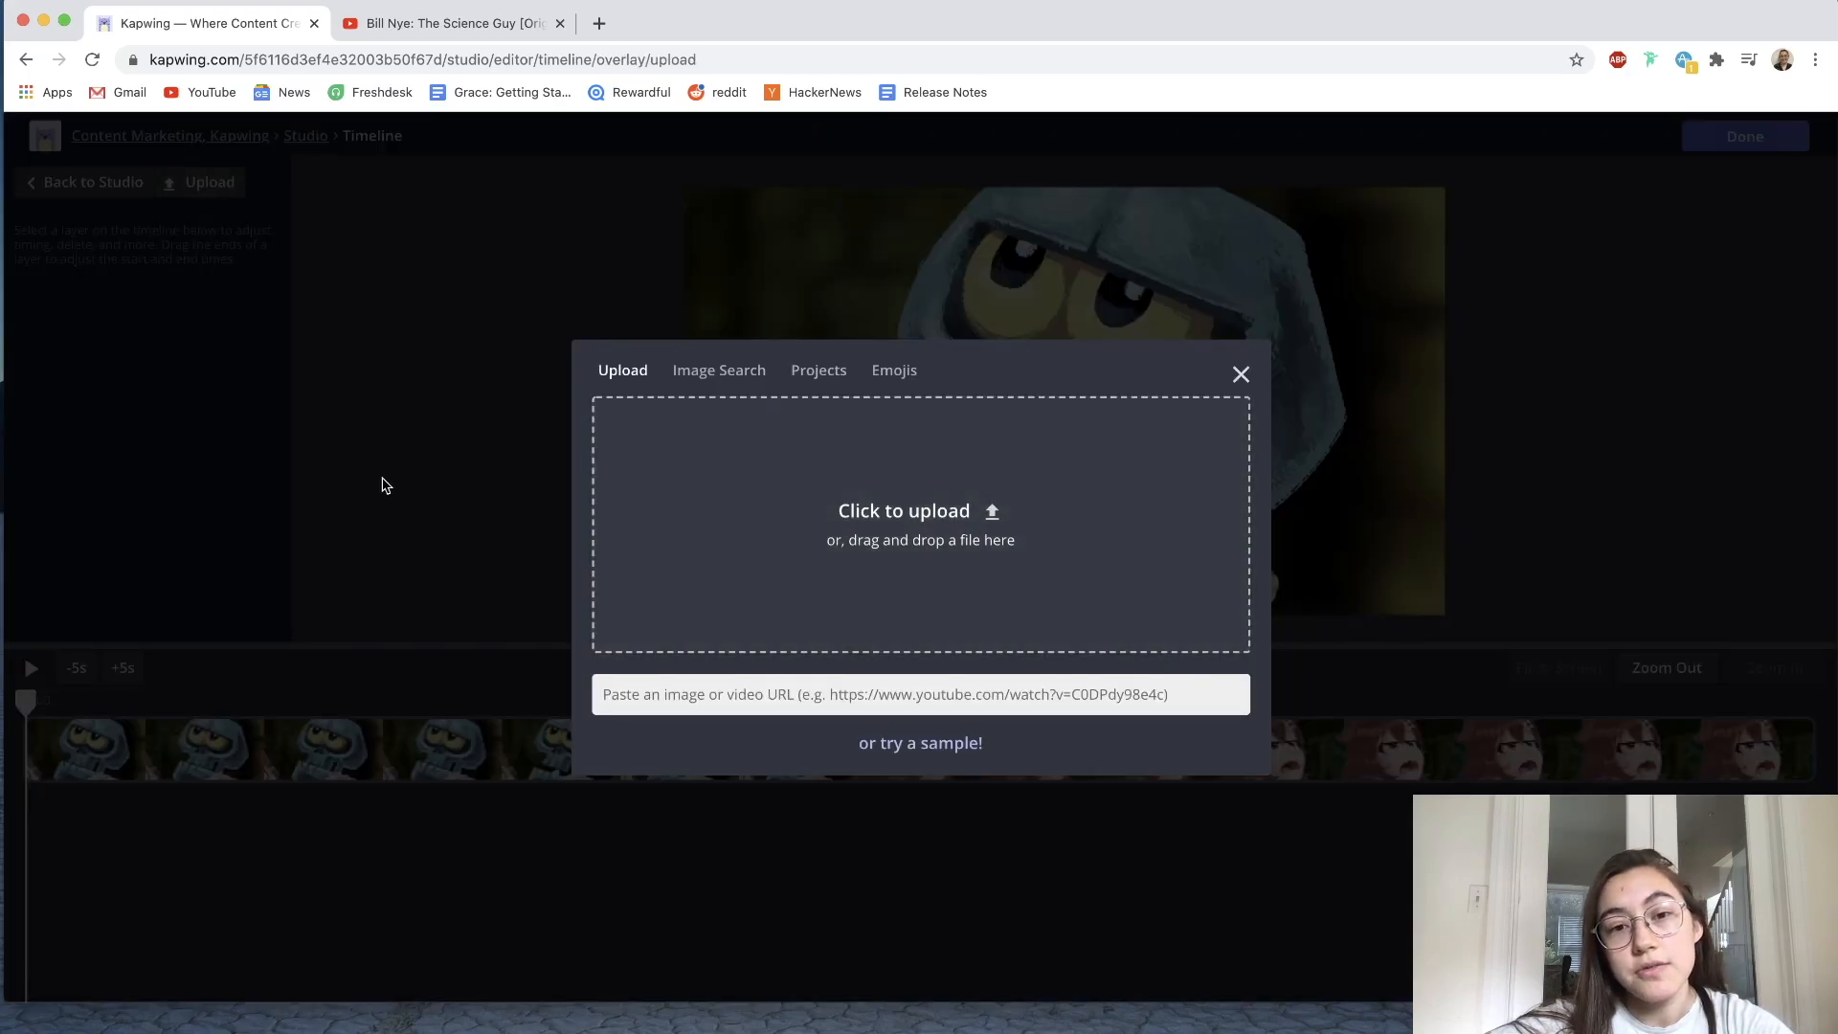
pyautogui.click(381, 483)
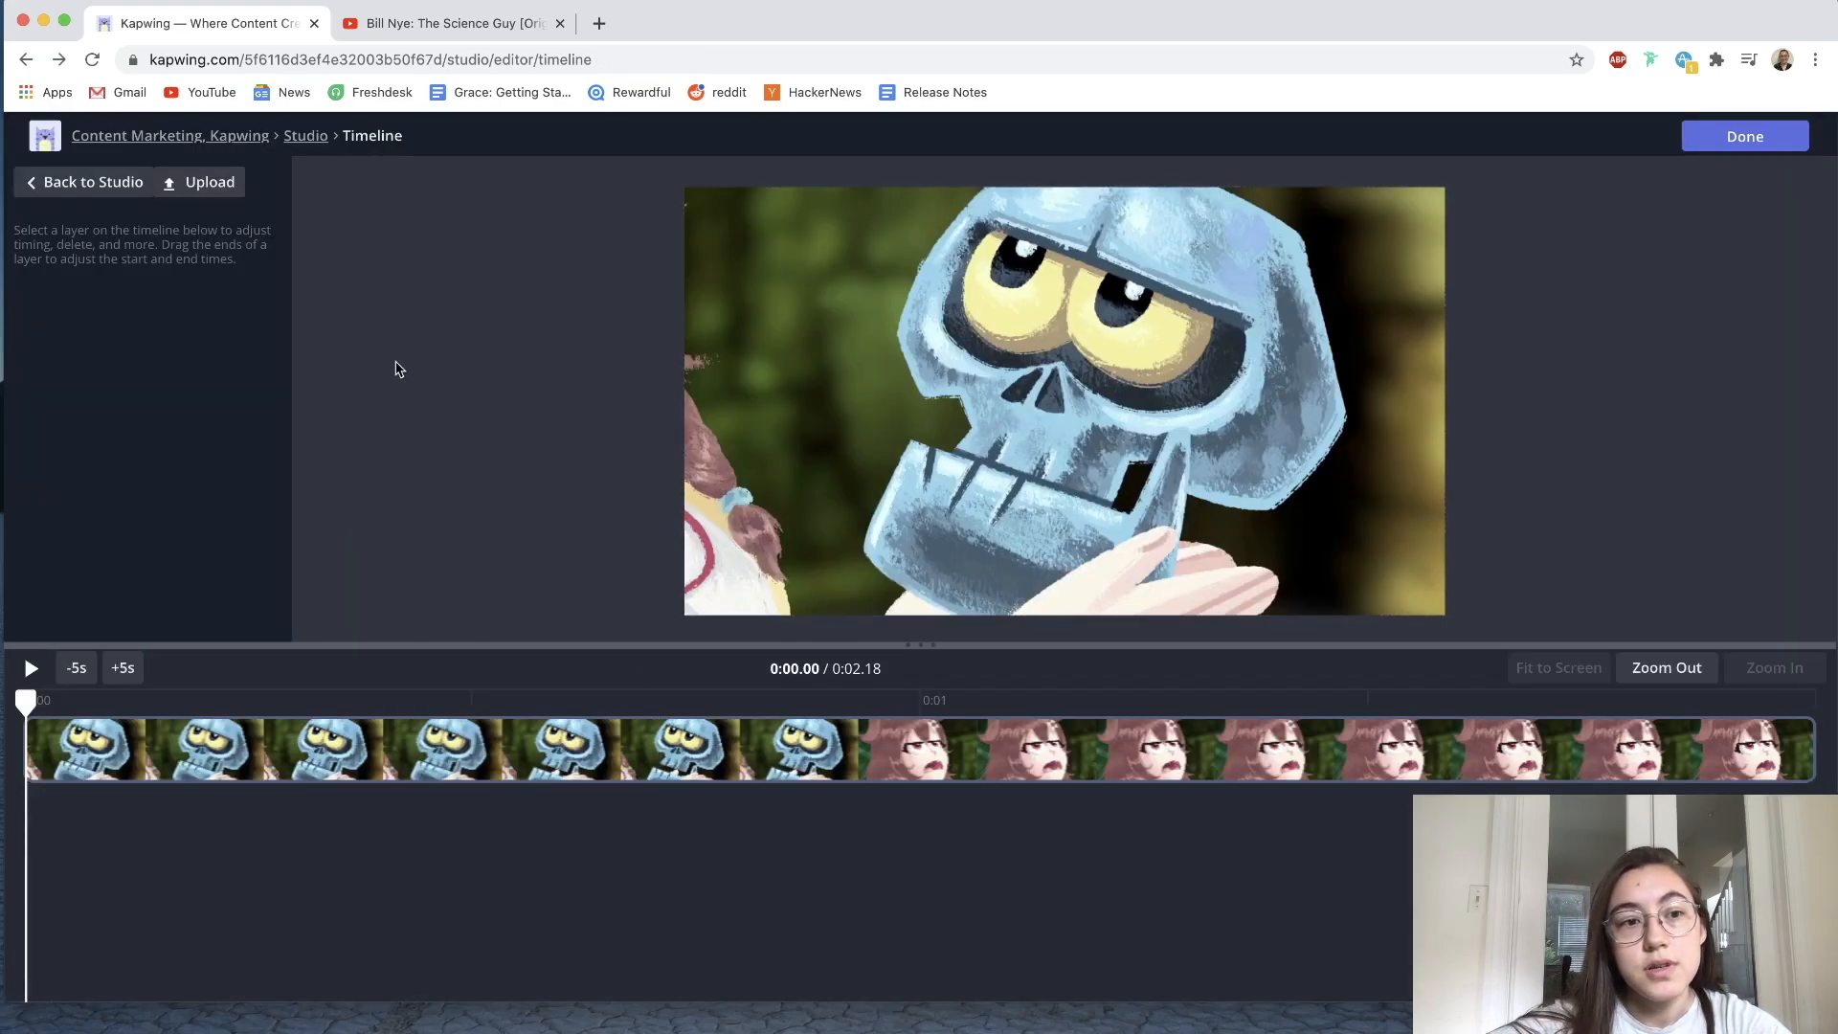
pyautogui.click(86, 184)
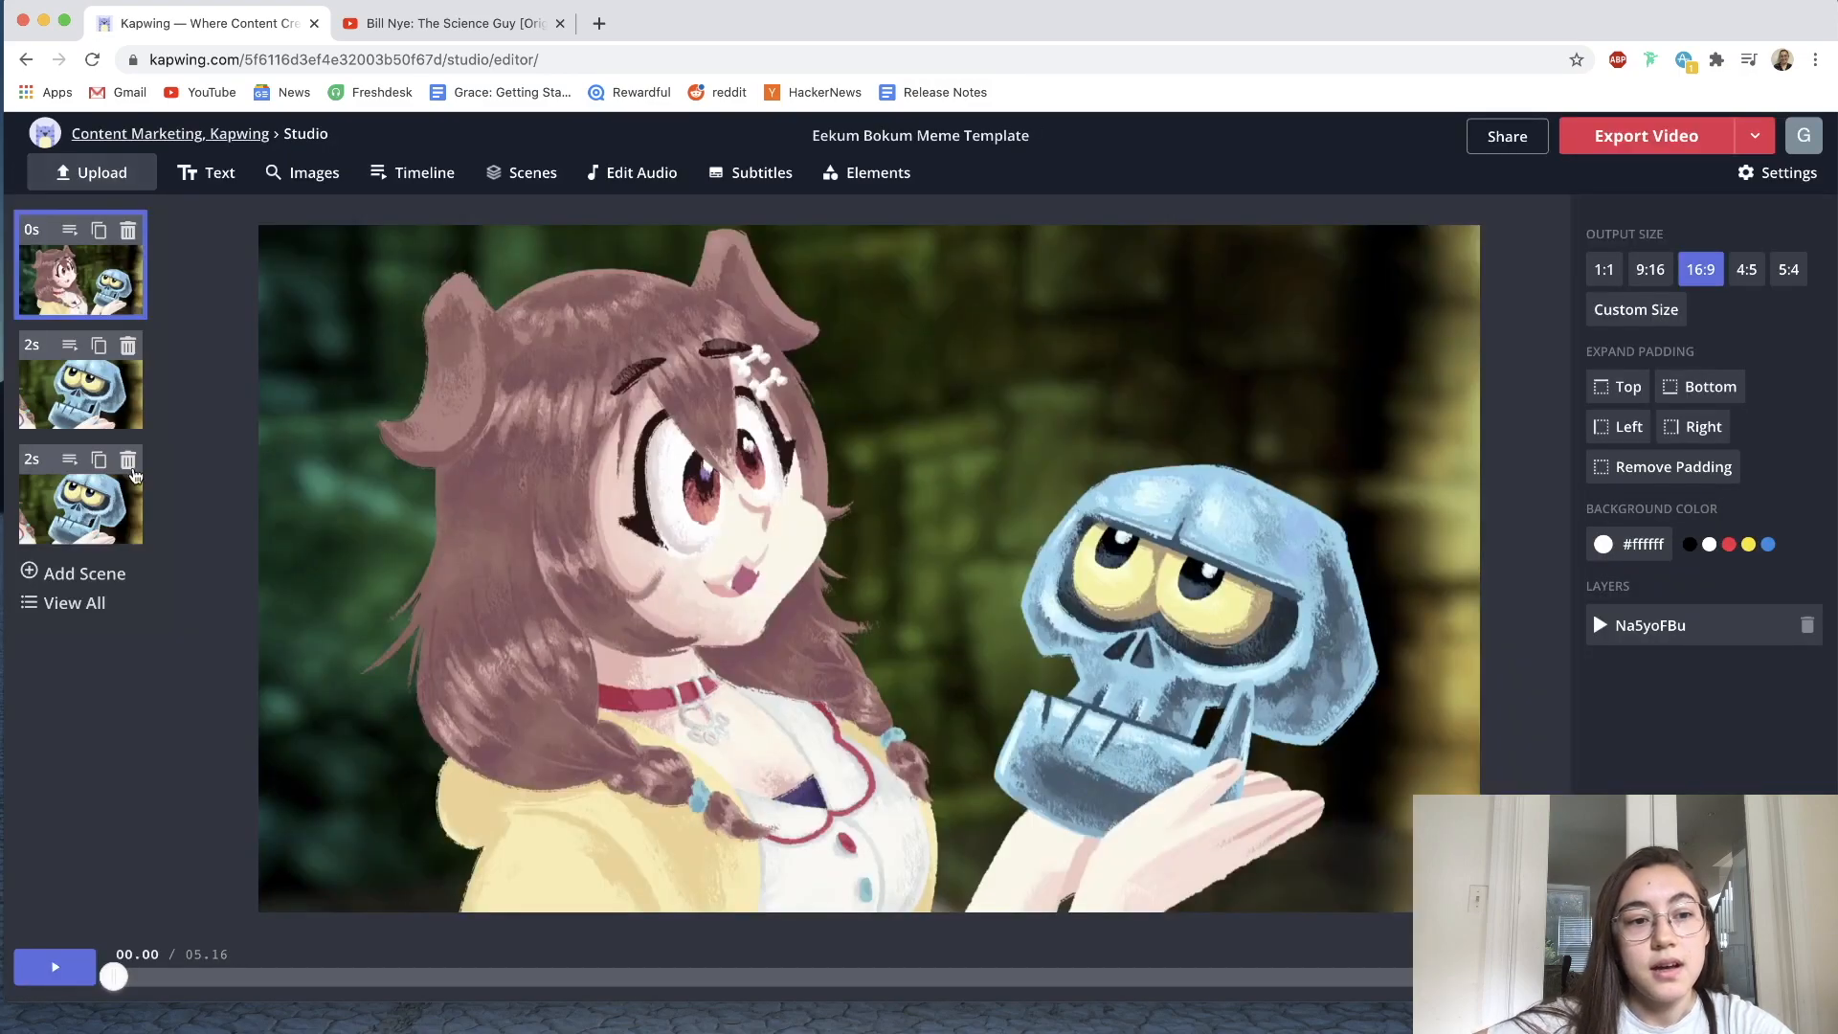
# - Delete the duplicated skull scene and look at the upload options for the remaining close-up scene
pyautogui.click(131, 465)
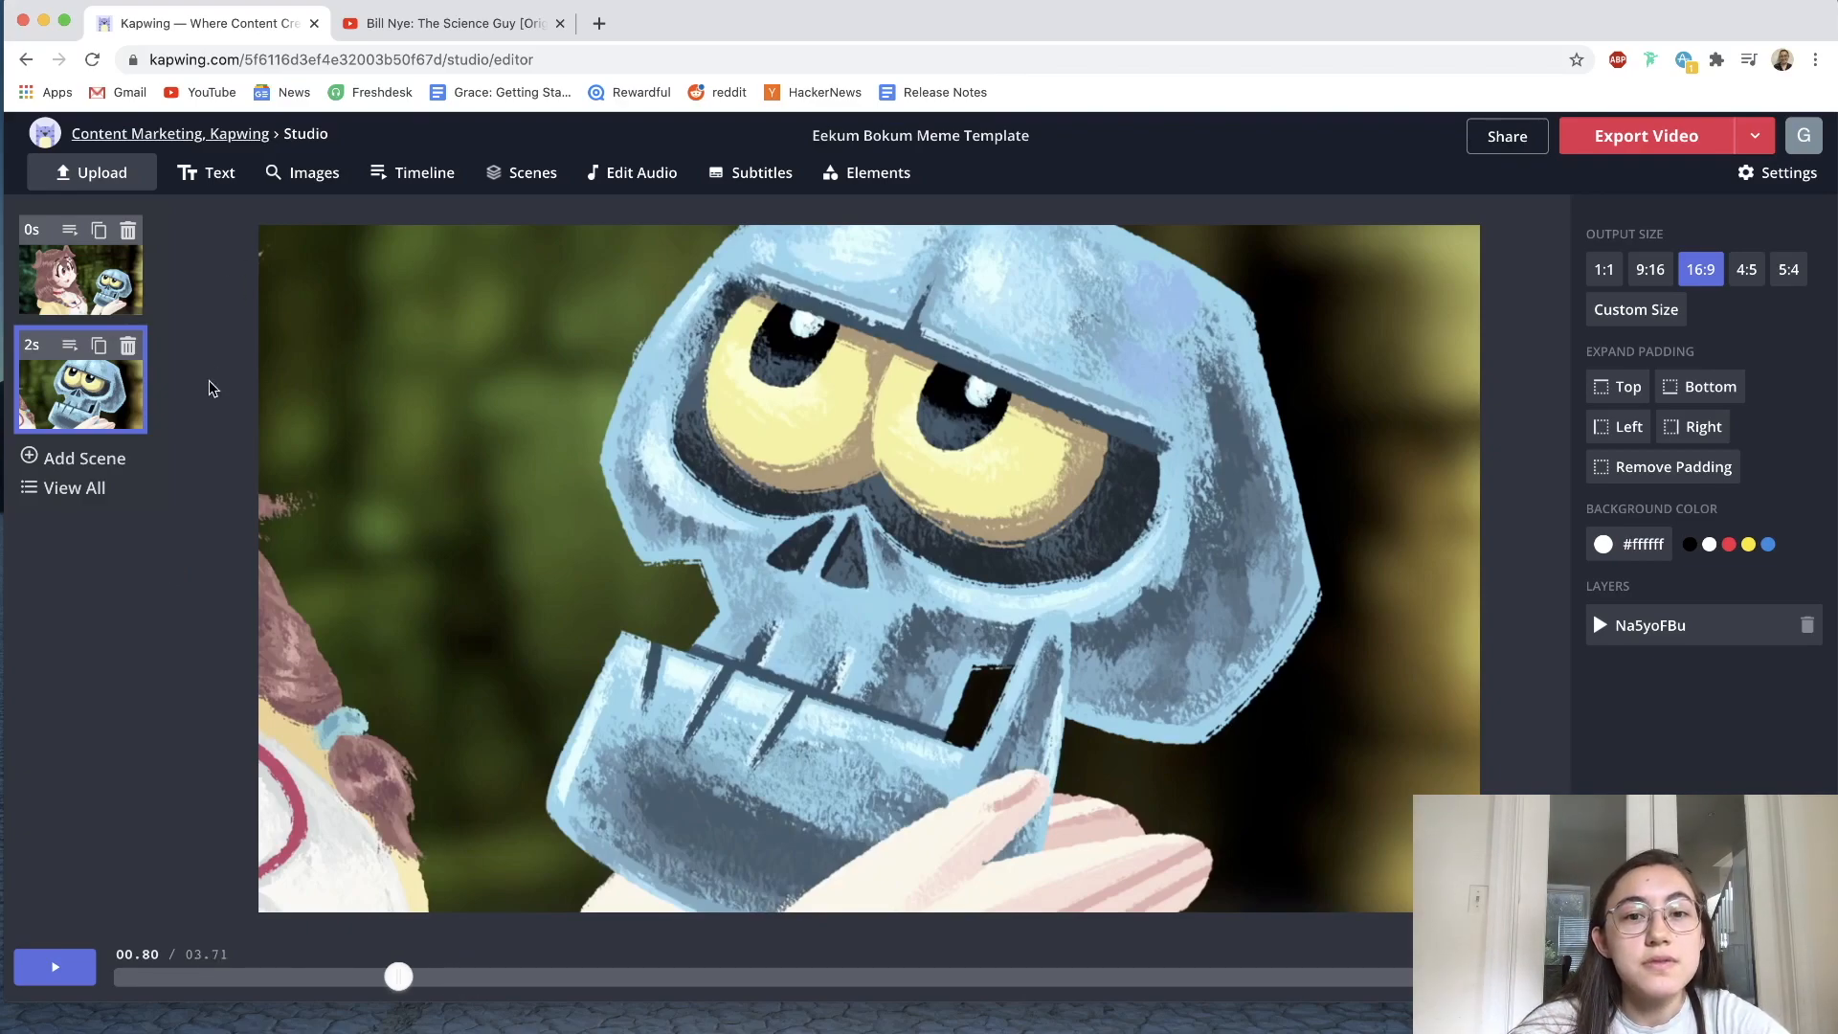
pyautogui.click(89, 180)
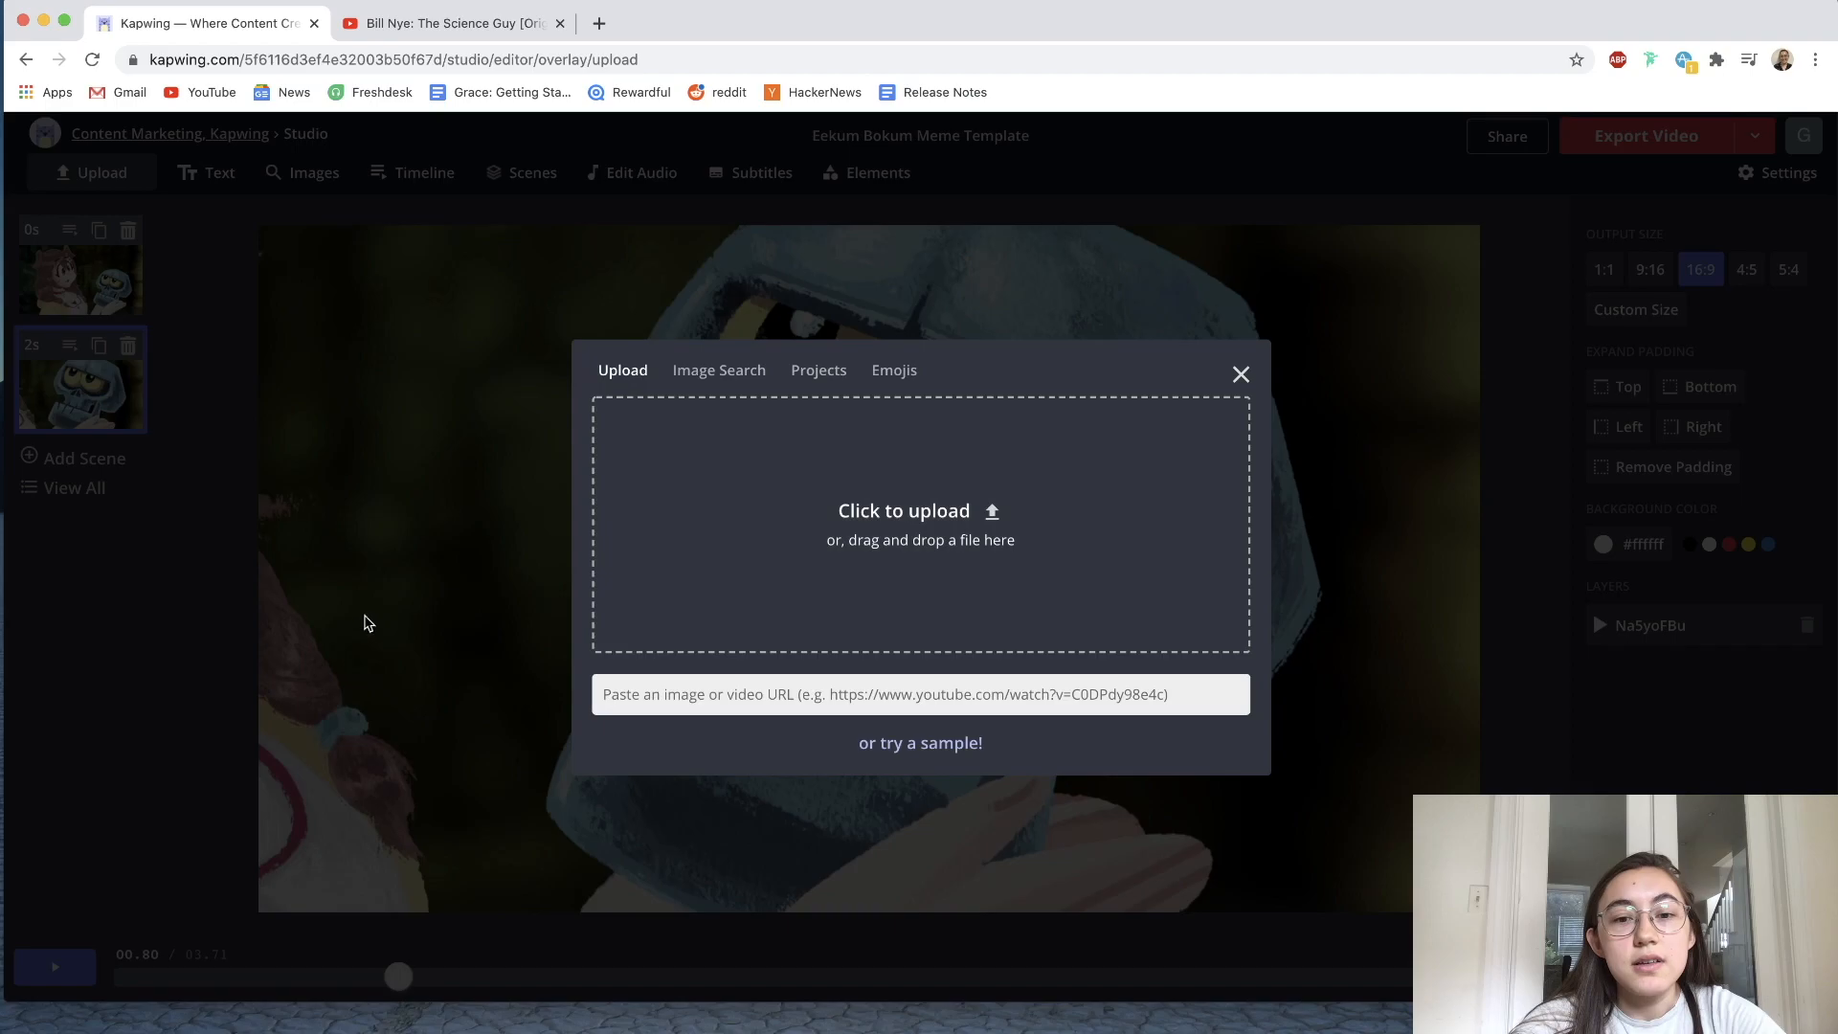
pyautogui.click(370, 579)
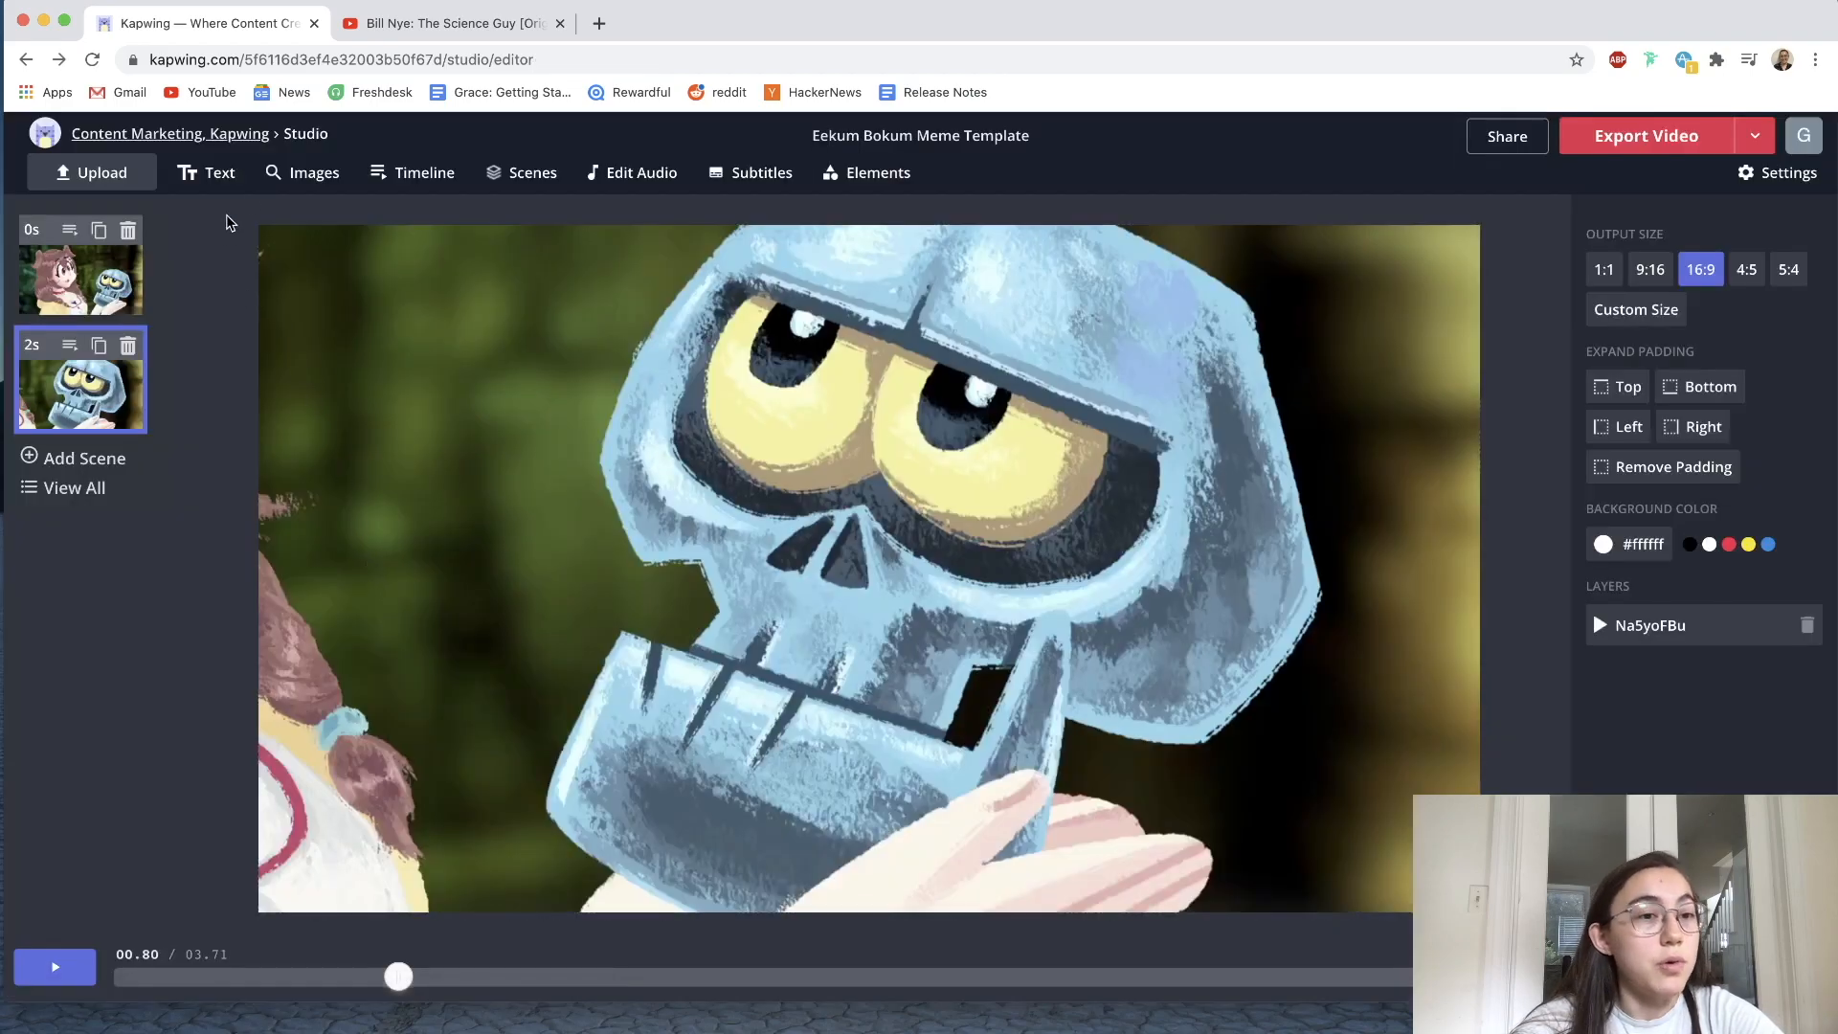
# - Search images for "bill nye gif", add the "Safety Glasses On" GIF to the second scene and shrink it beside the skull
pyautogui.click(292, 178)
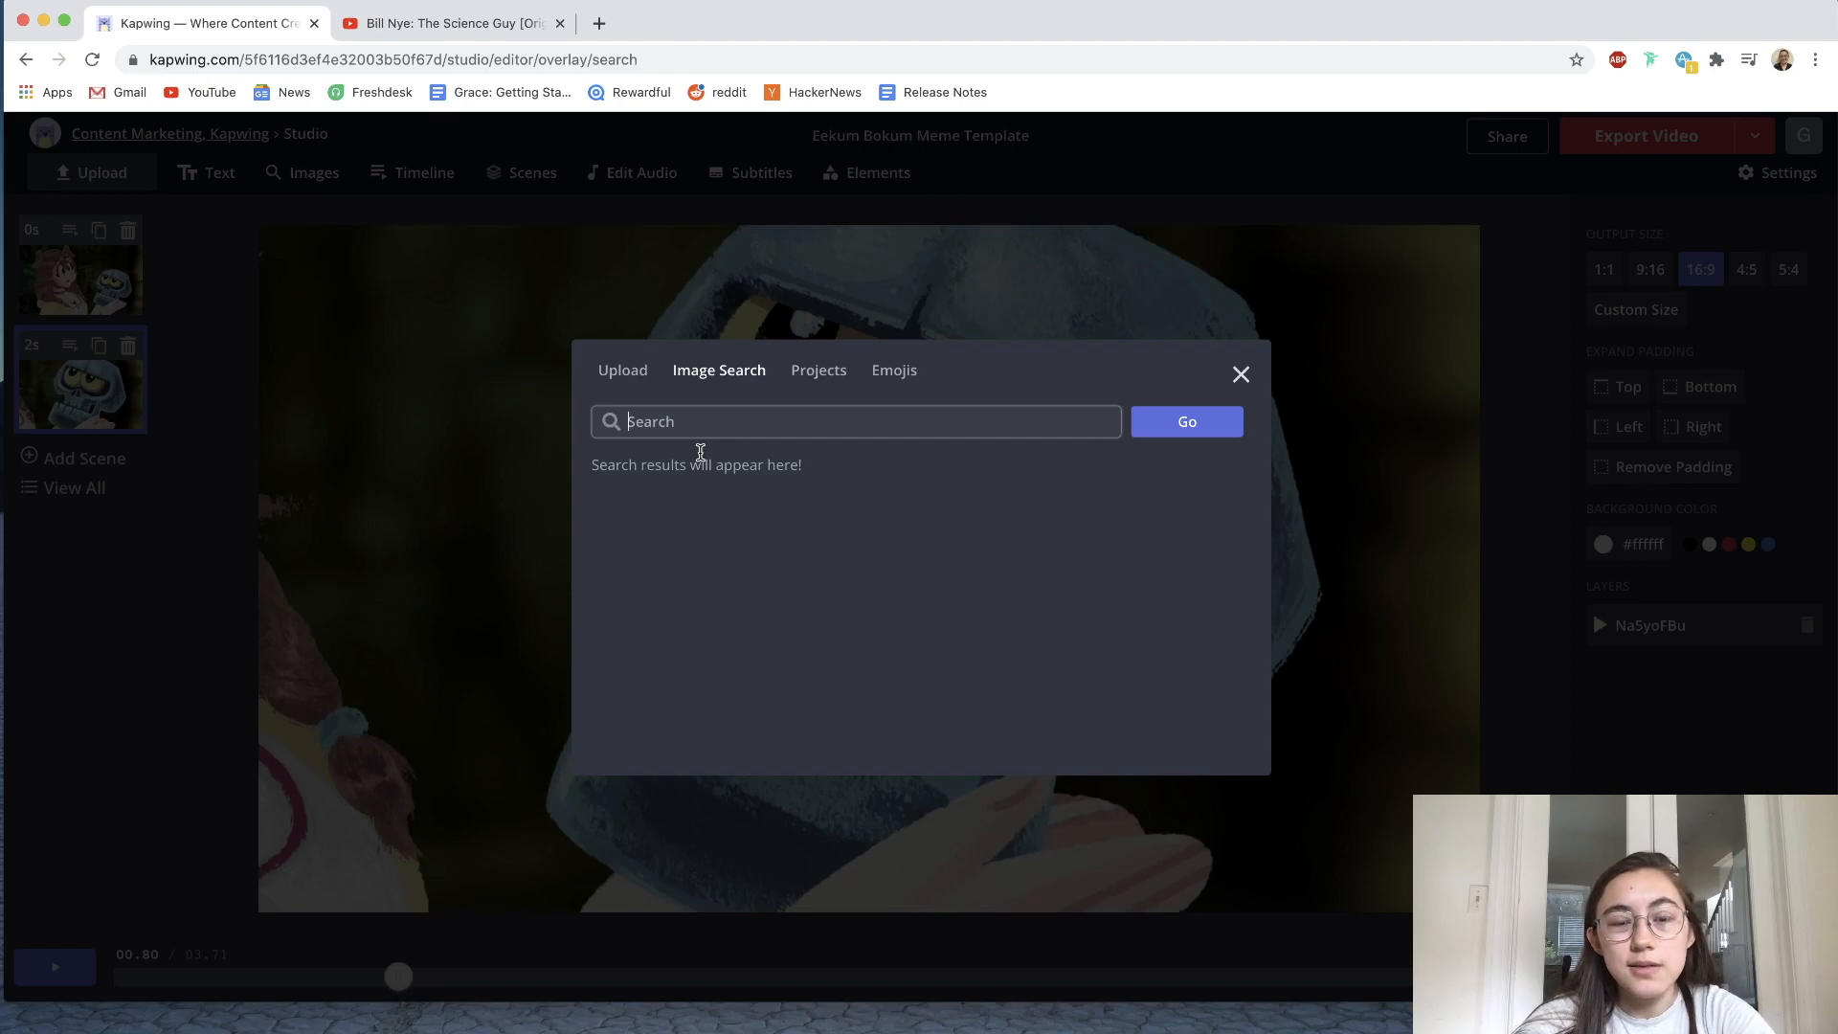
pyautogui.write('bill nye ')
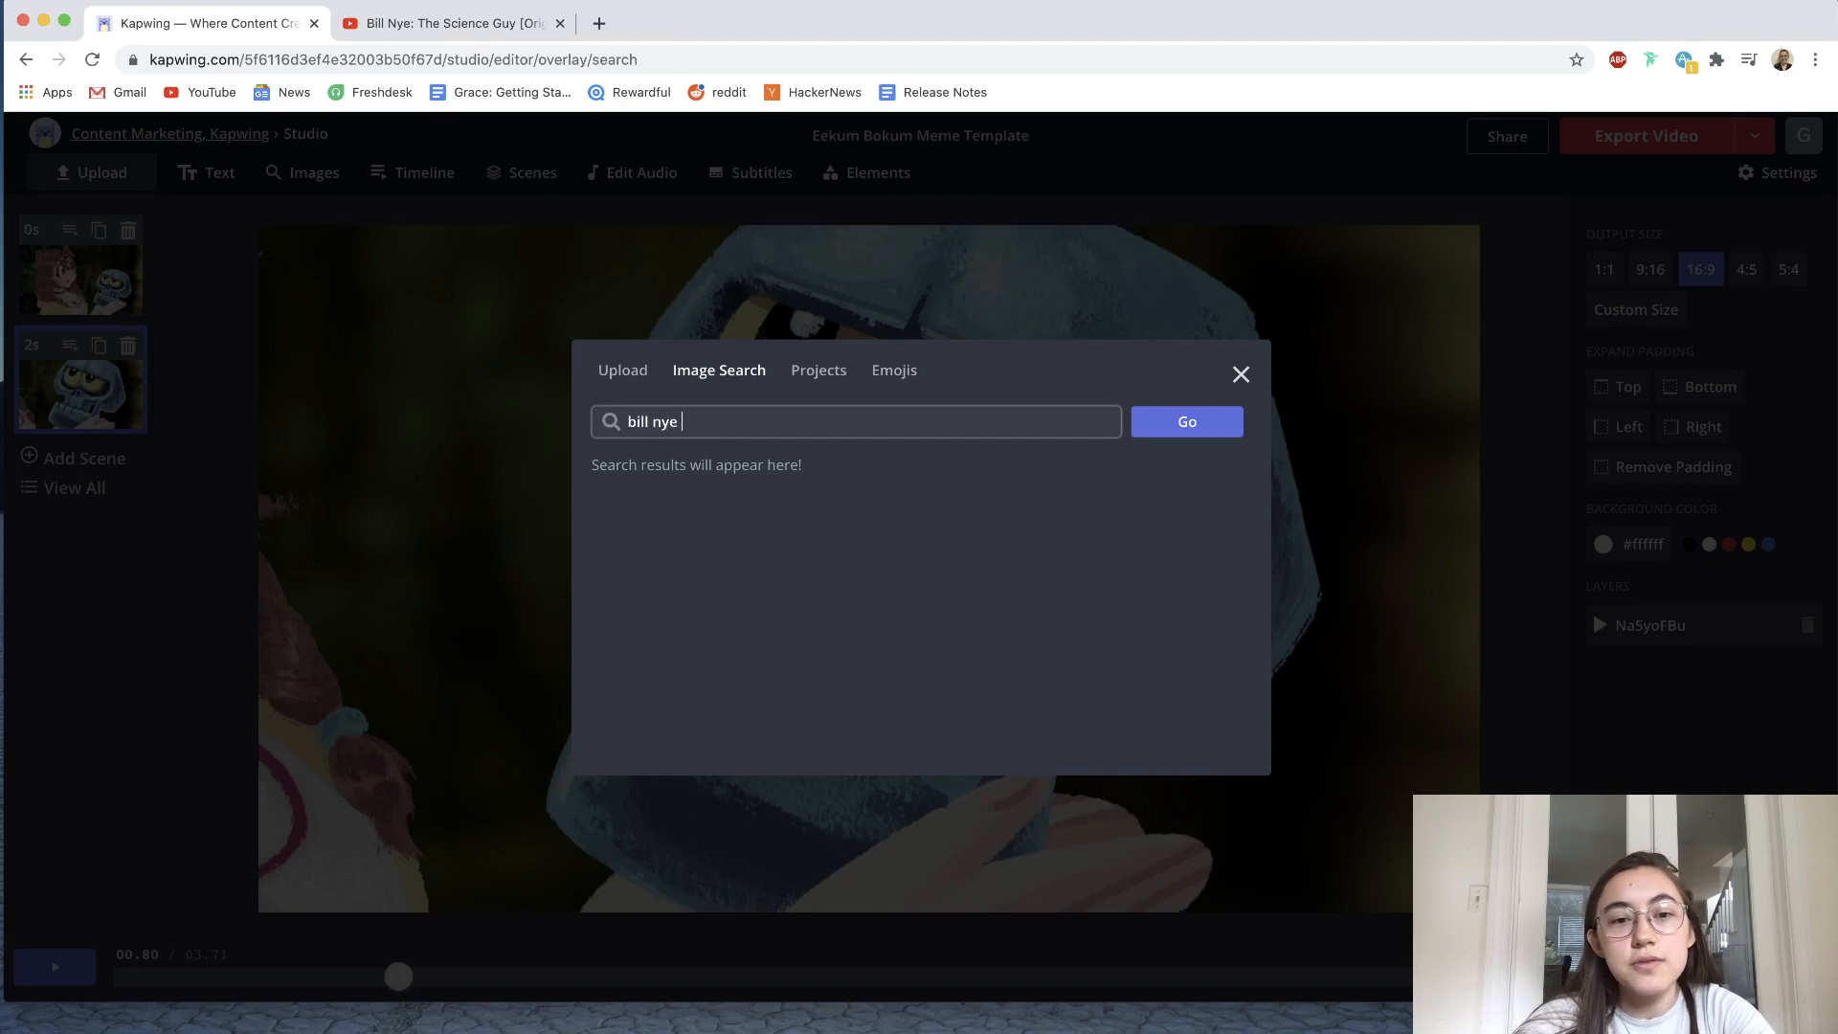
pyautogui.write('gif')
pyautogui.press('Return')
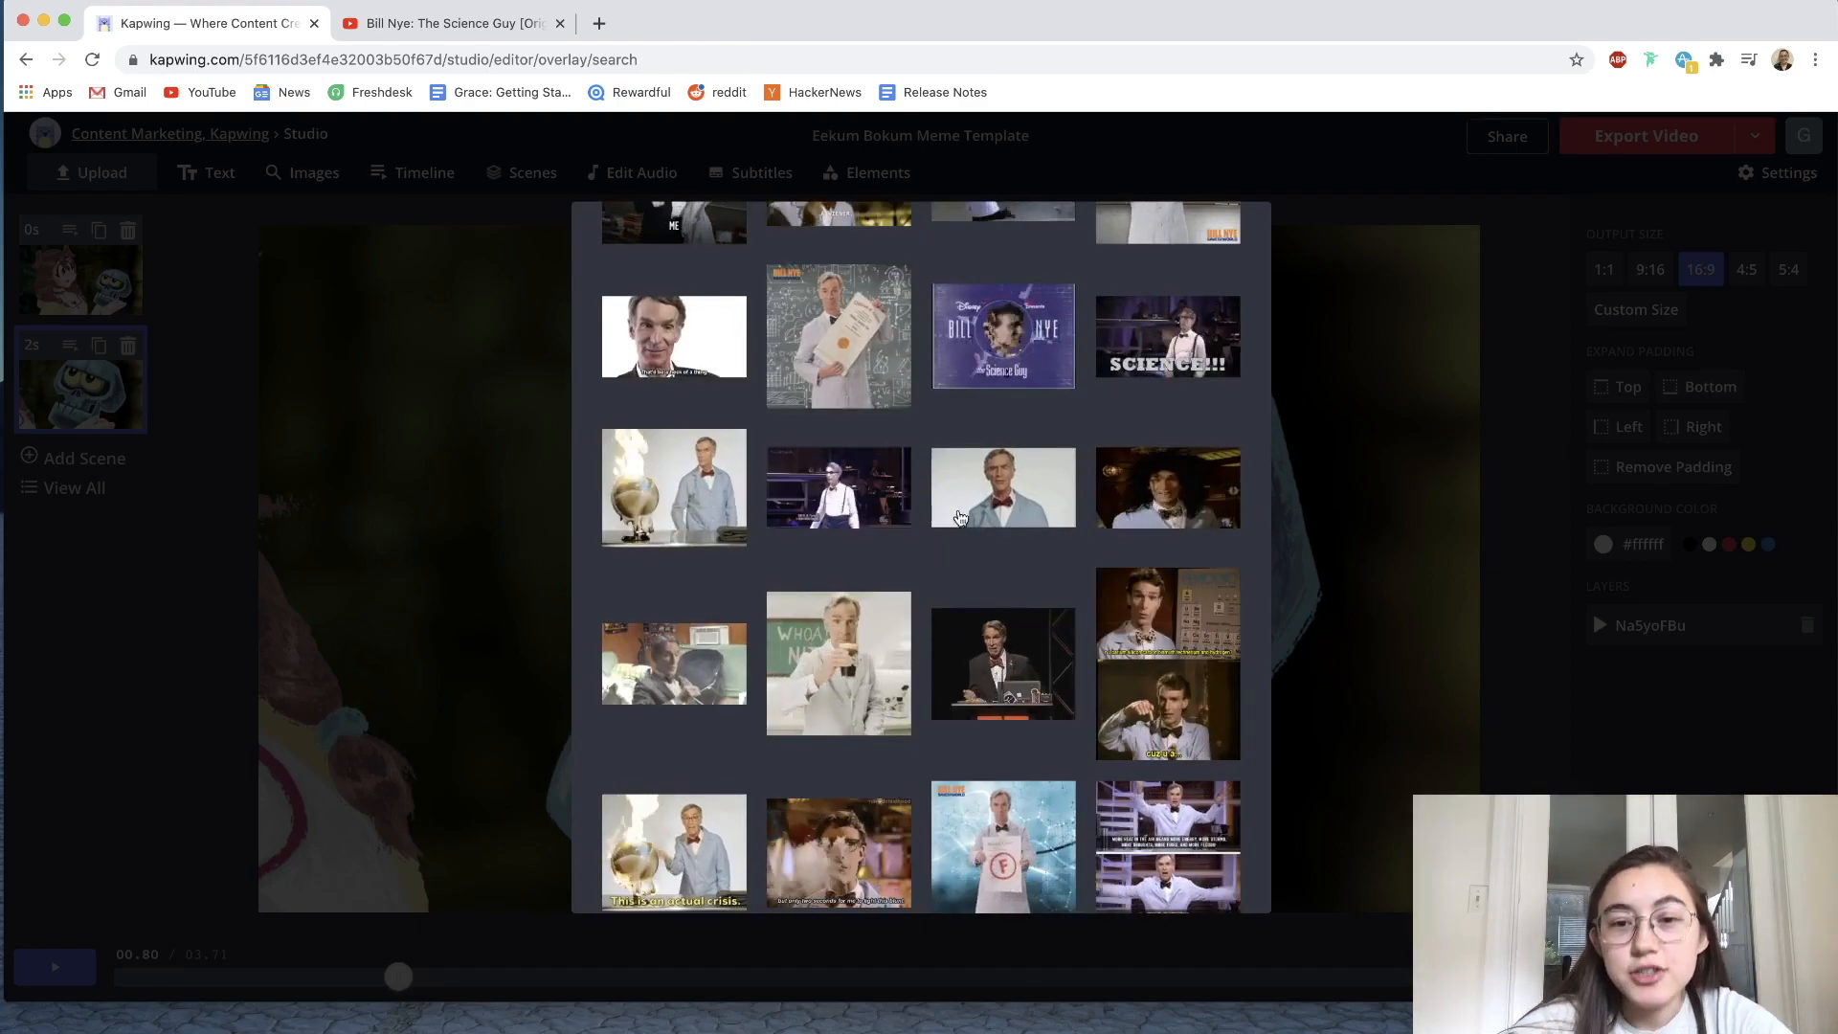
pyautogui.scroll(2, 961, 518)
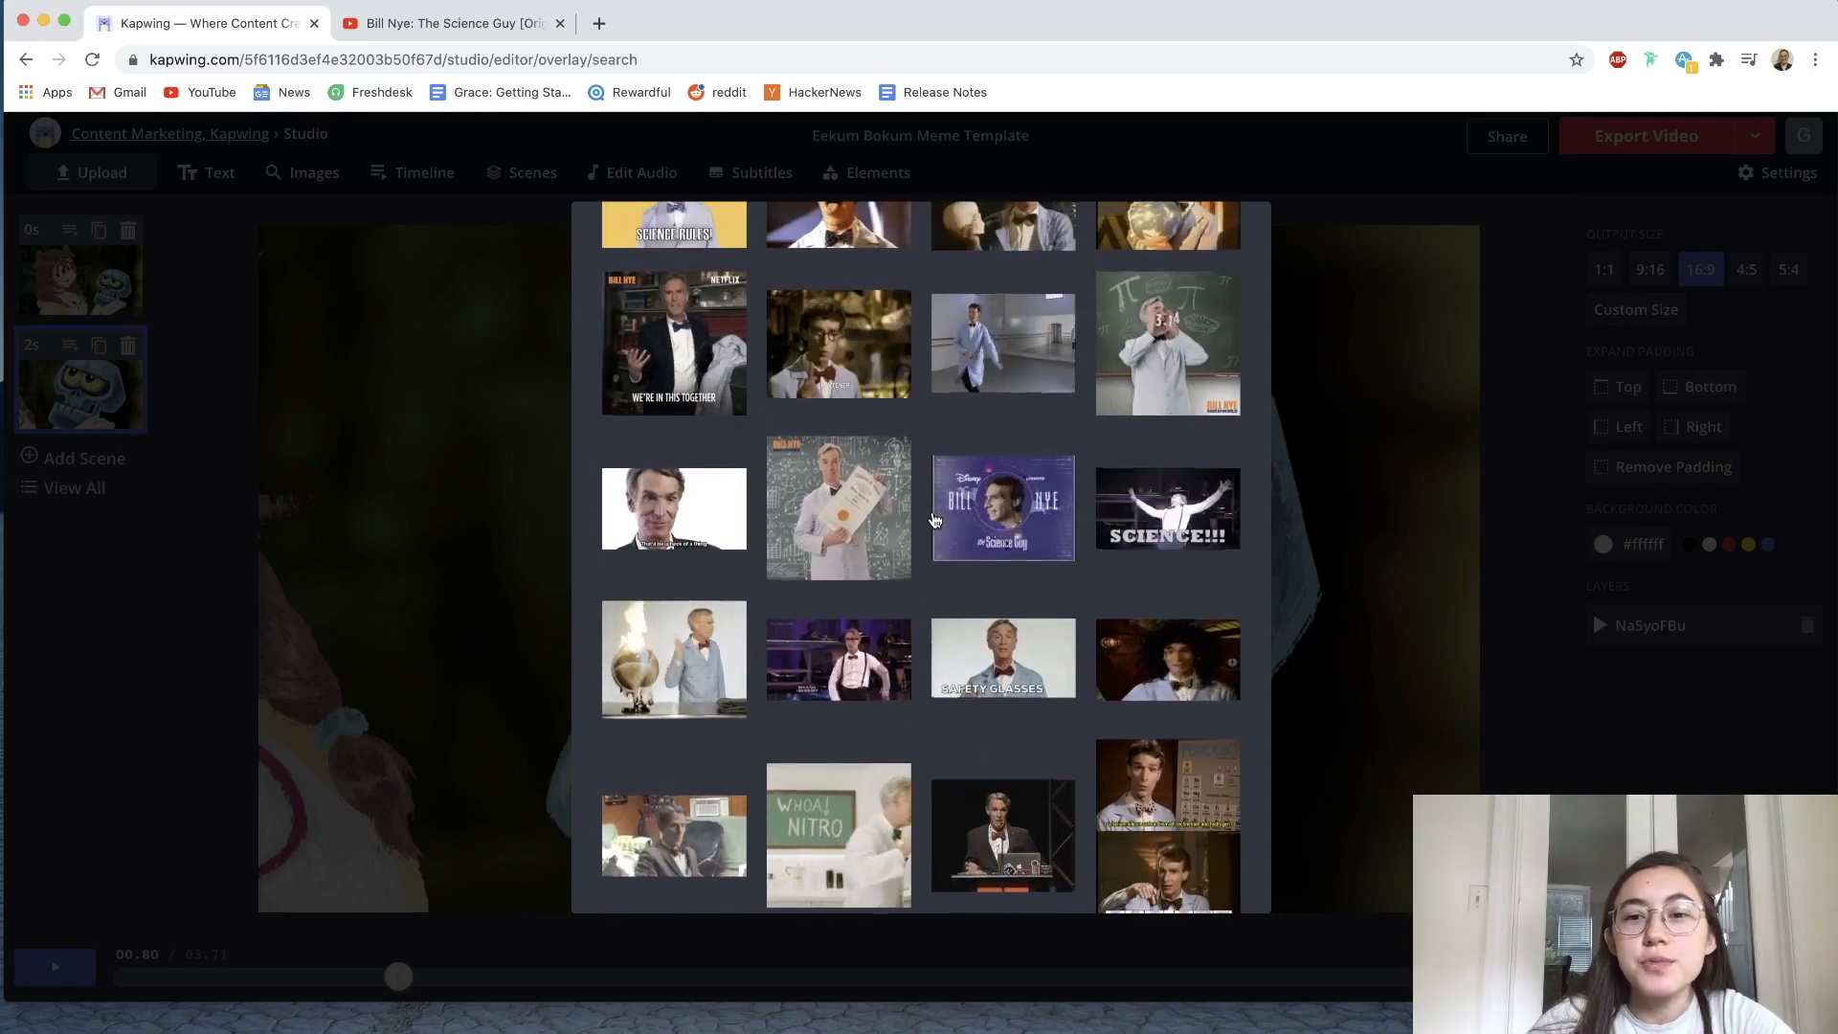
pyautogui.click(1008, 664)
pyautogui.moveTo(1480, 905); pyautogui.dragTo(546, 576)
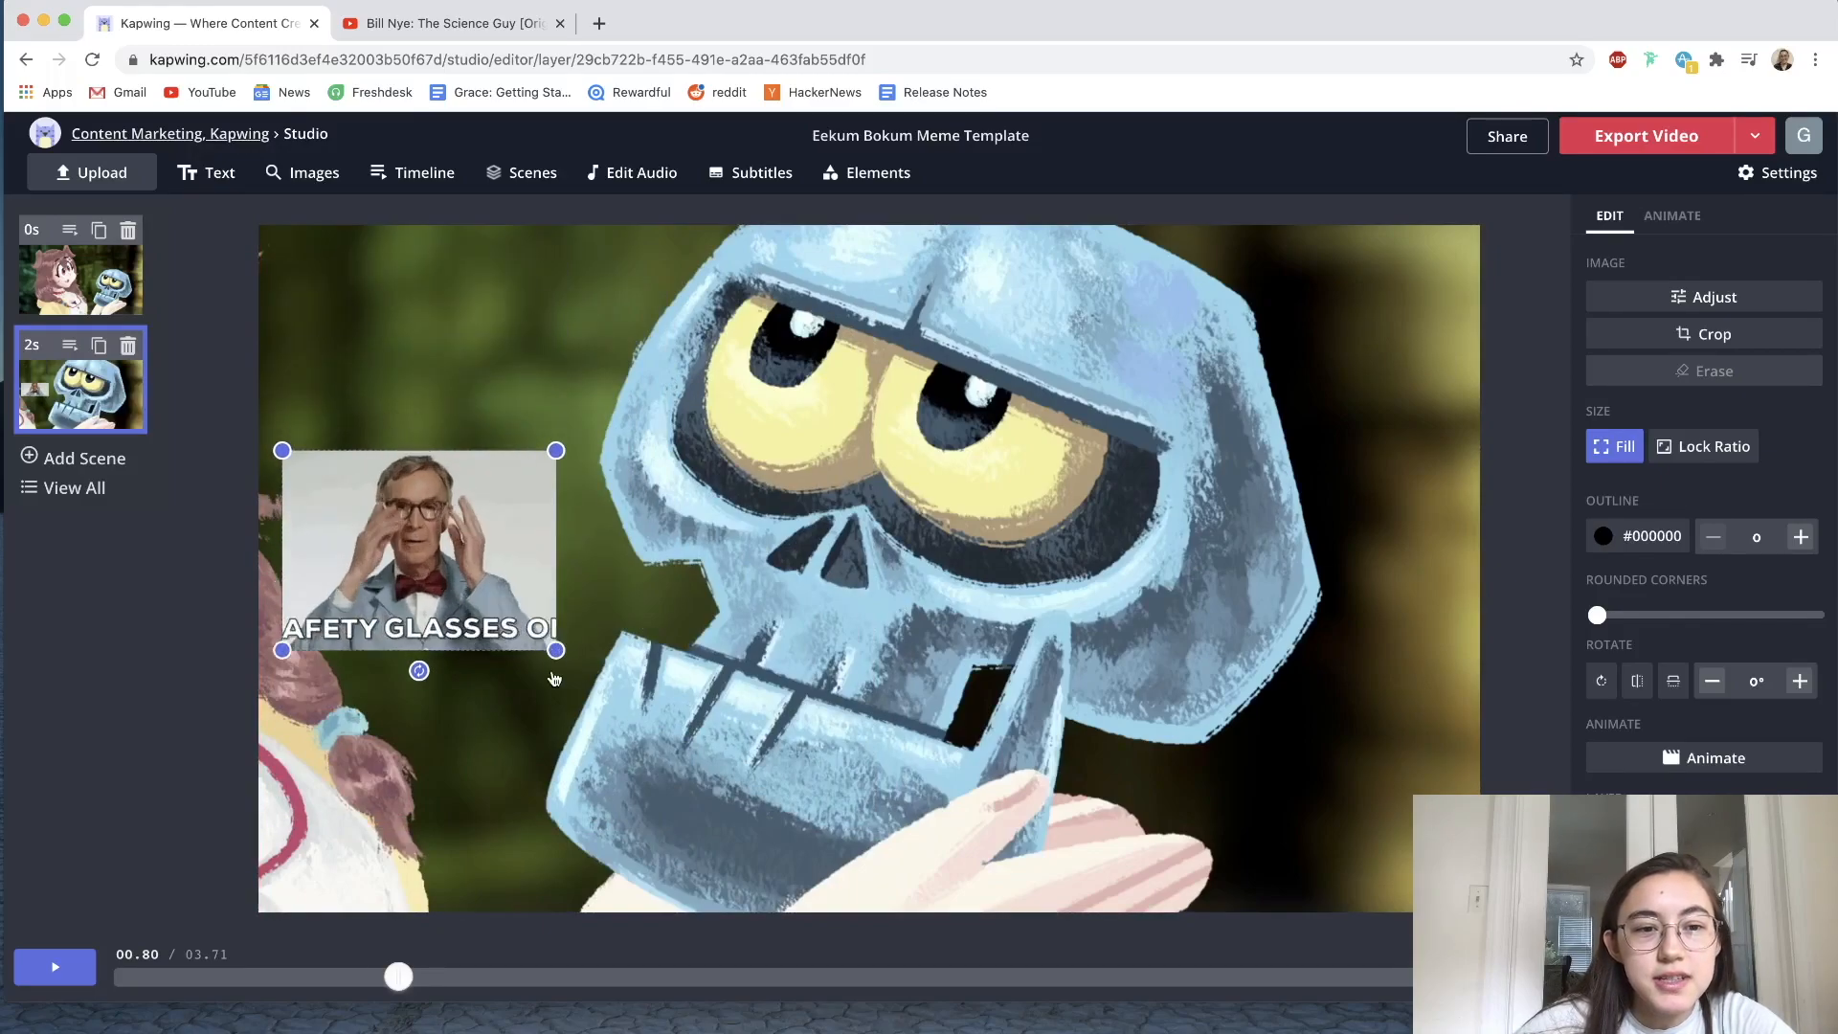
pyautogui.click(437, 484)
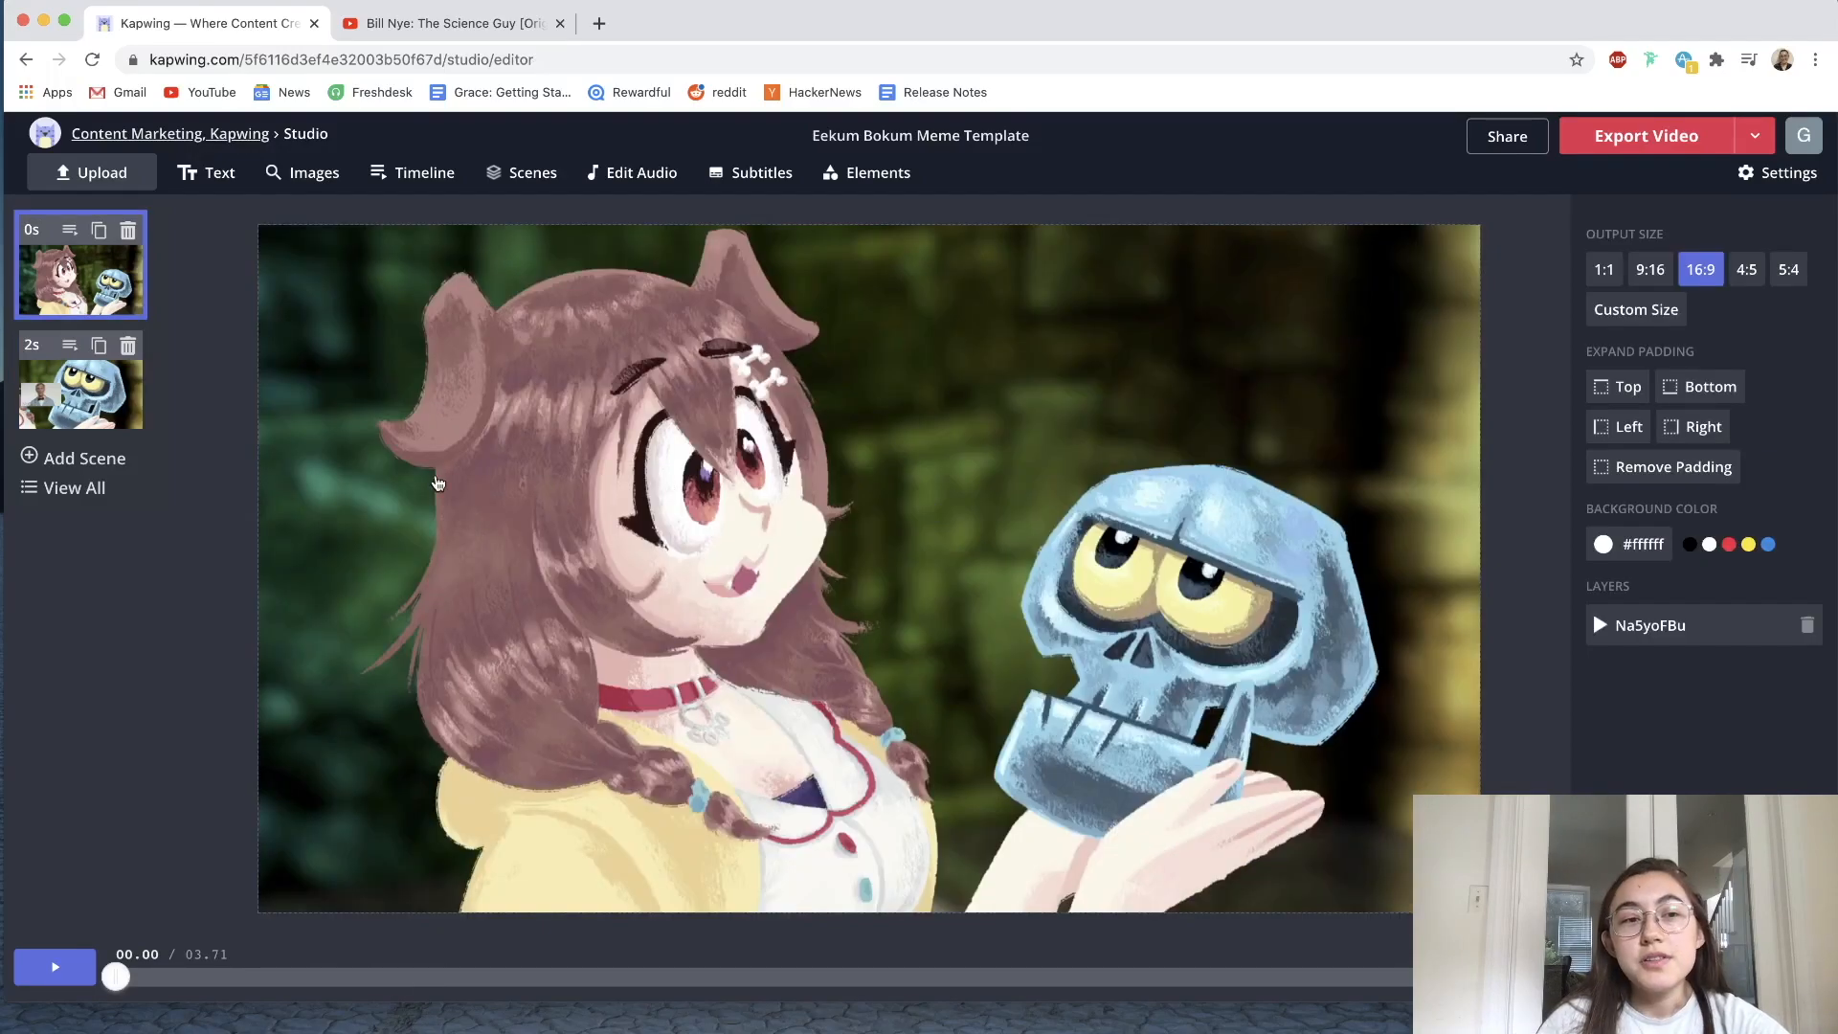
# - Apply the Hue Rotate animation to the skull close-up video in the second scene
pyautogui.click(100, 392)
pyautogui.click(830, 522)
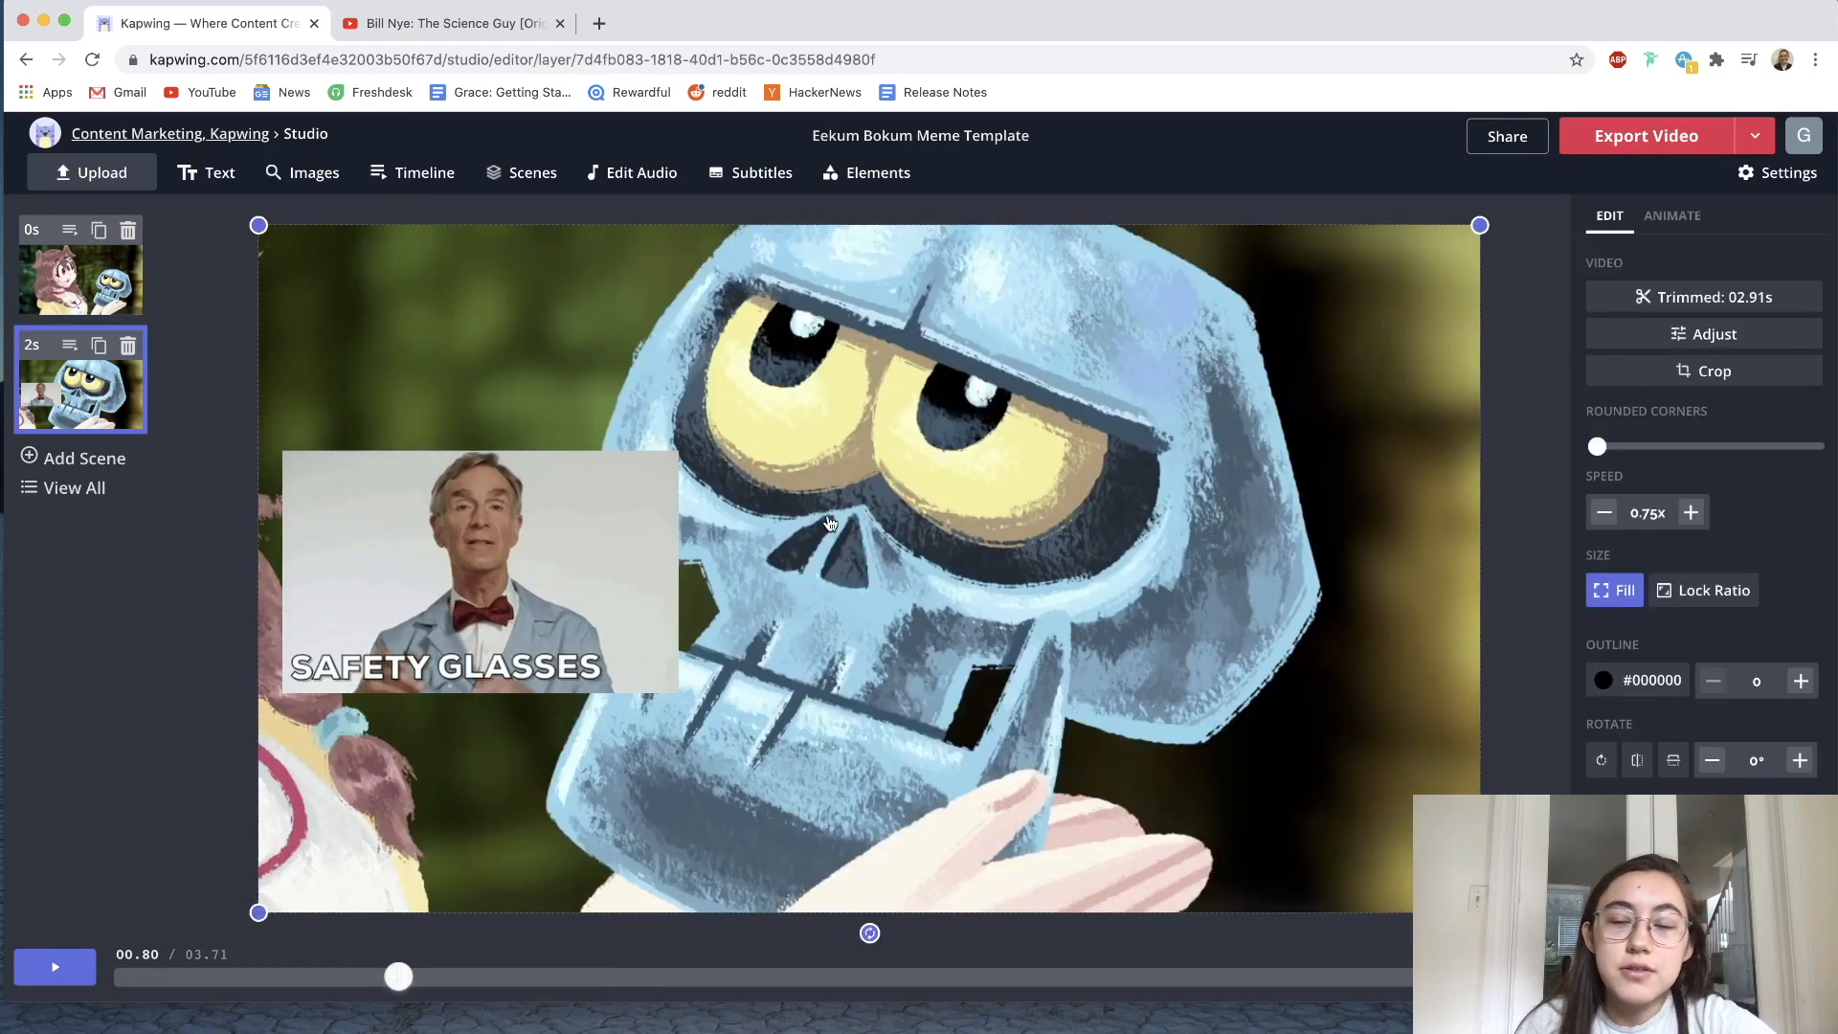
pyautogui.click(1675, 219)
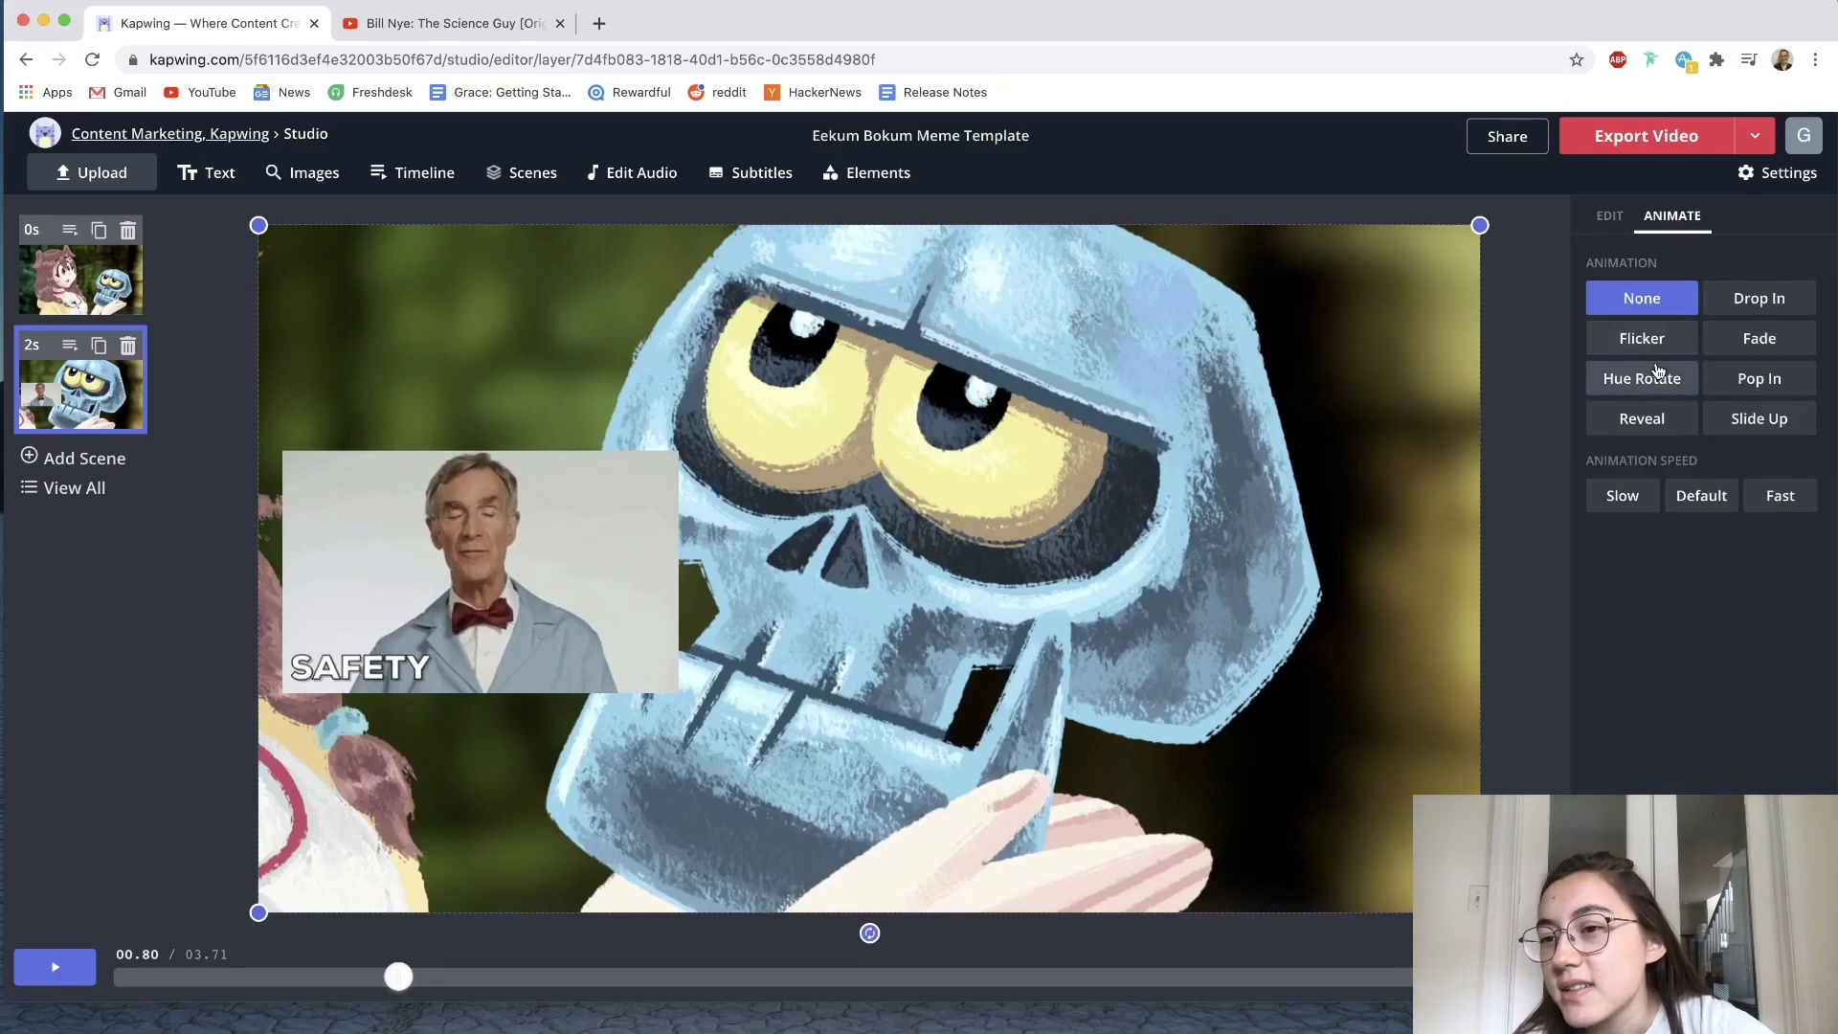
pyautogui.click(1642, 378)
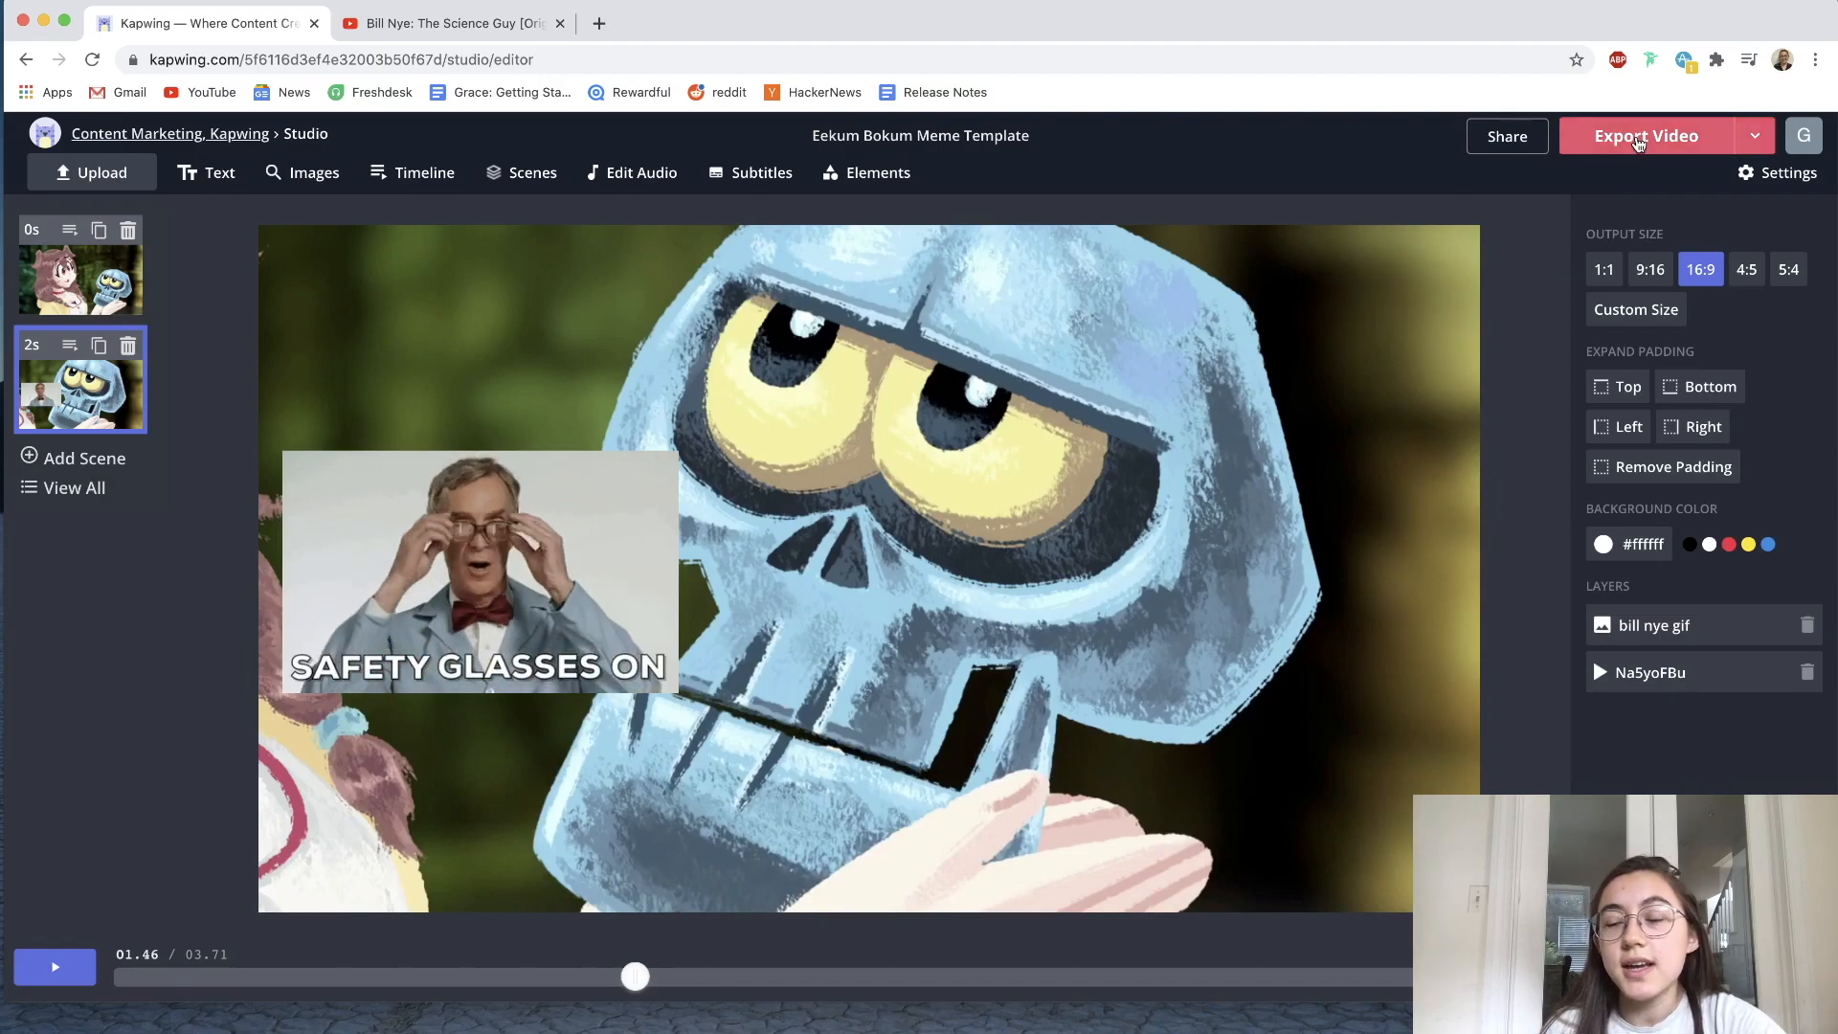
# - Export the finished meme video and look at its shareable link on the video page
pyautogui.click(1637, 138)
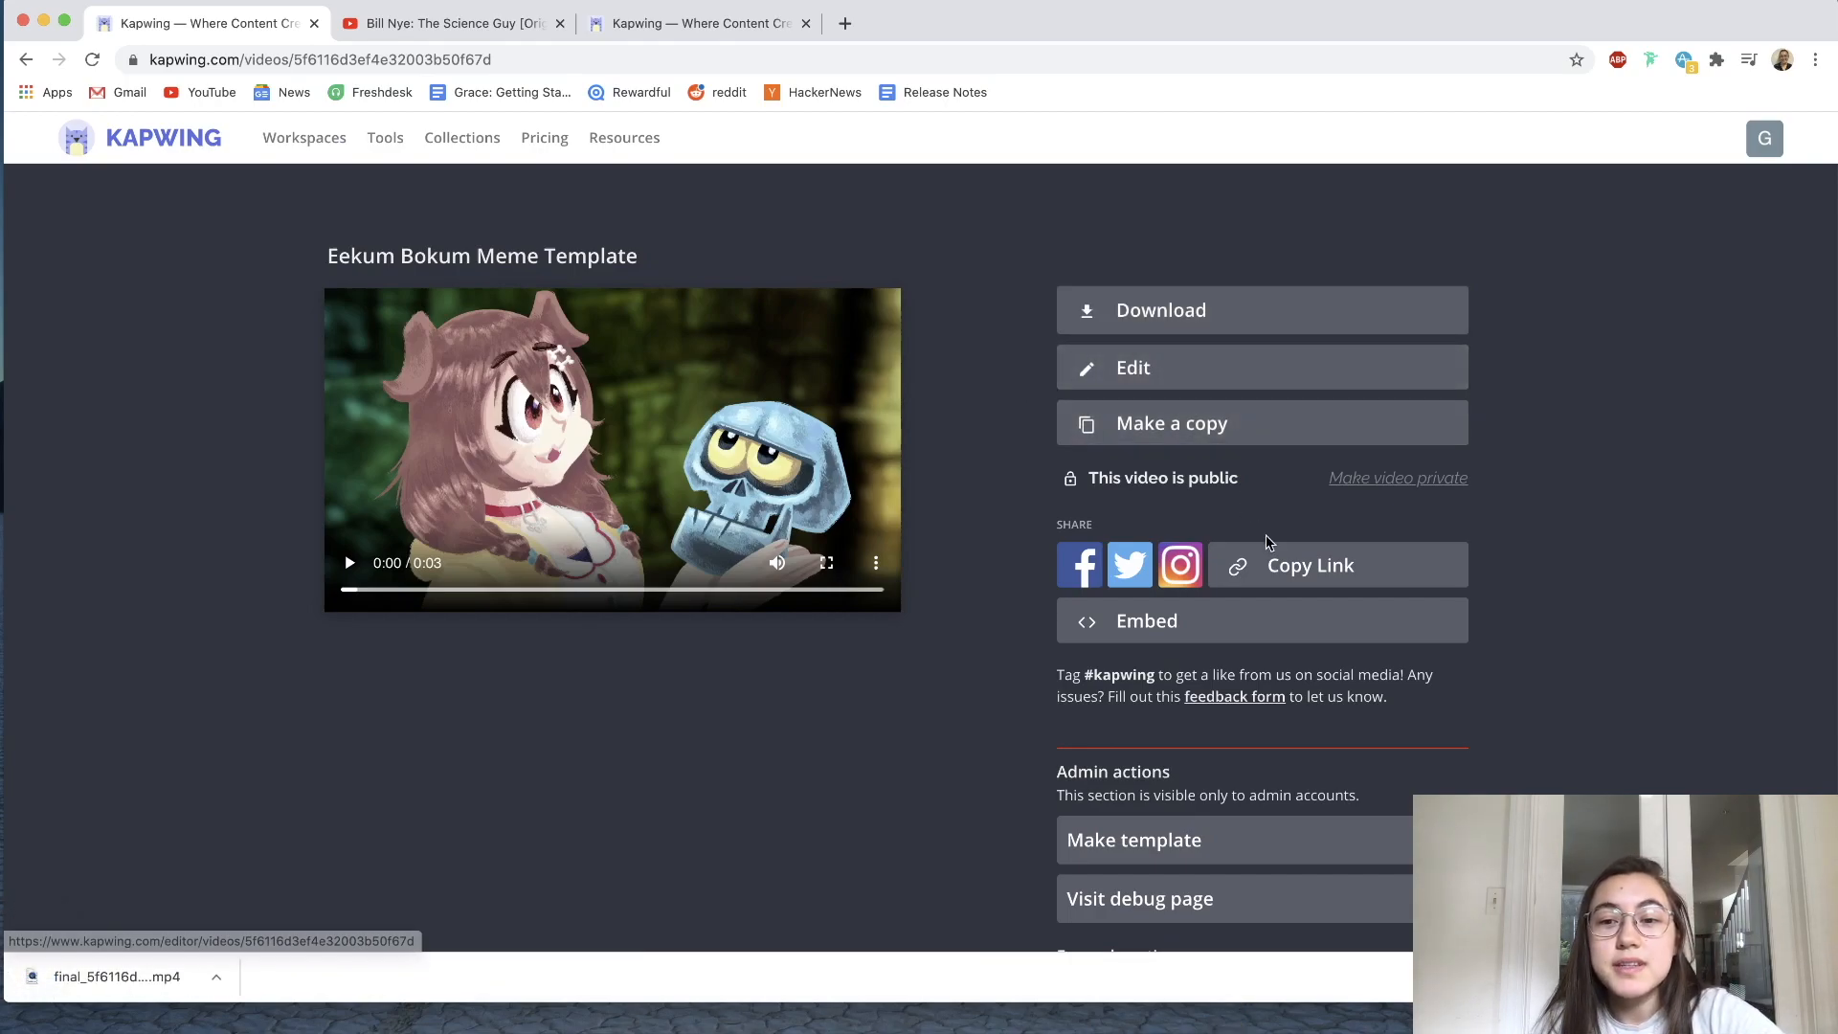
pyautogui.click(1366, 571)
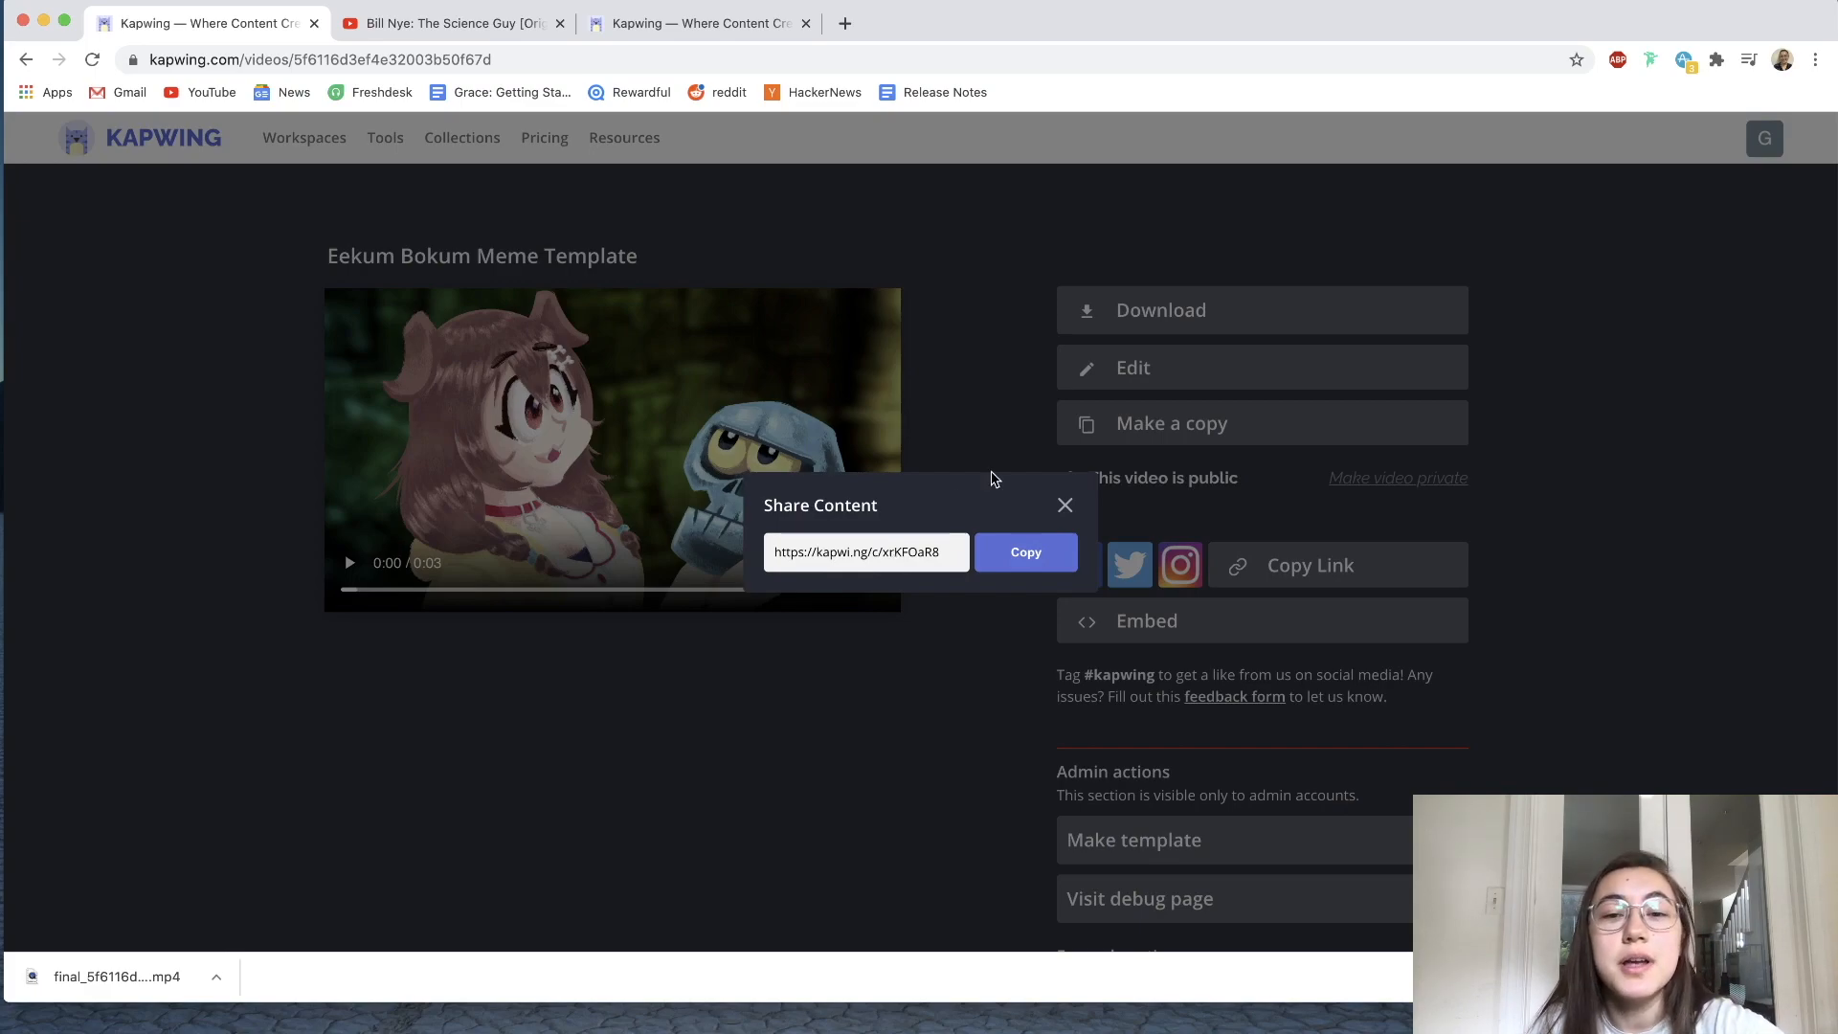
pyautogui.click(958, 451)
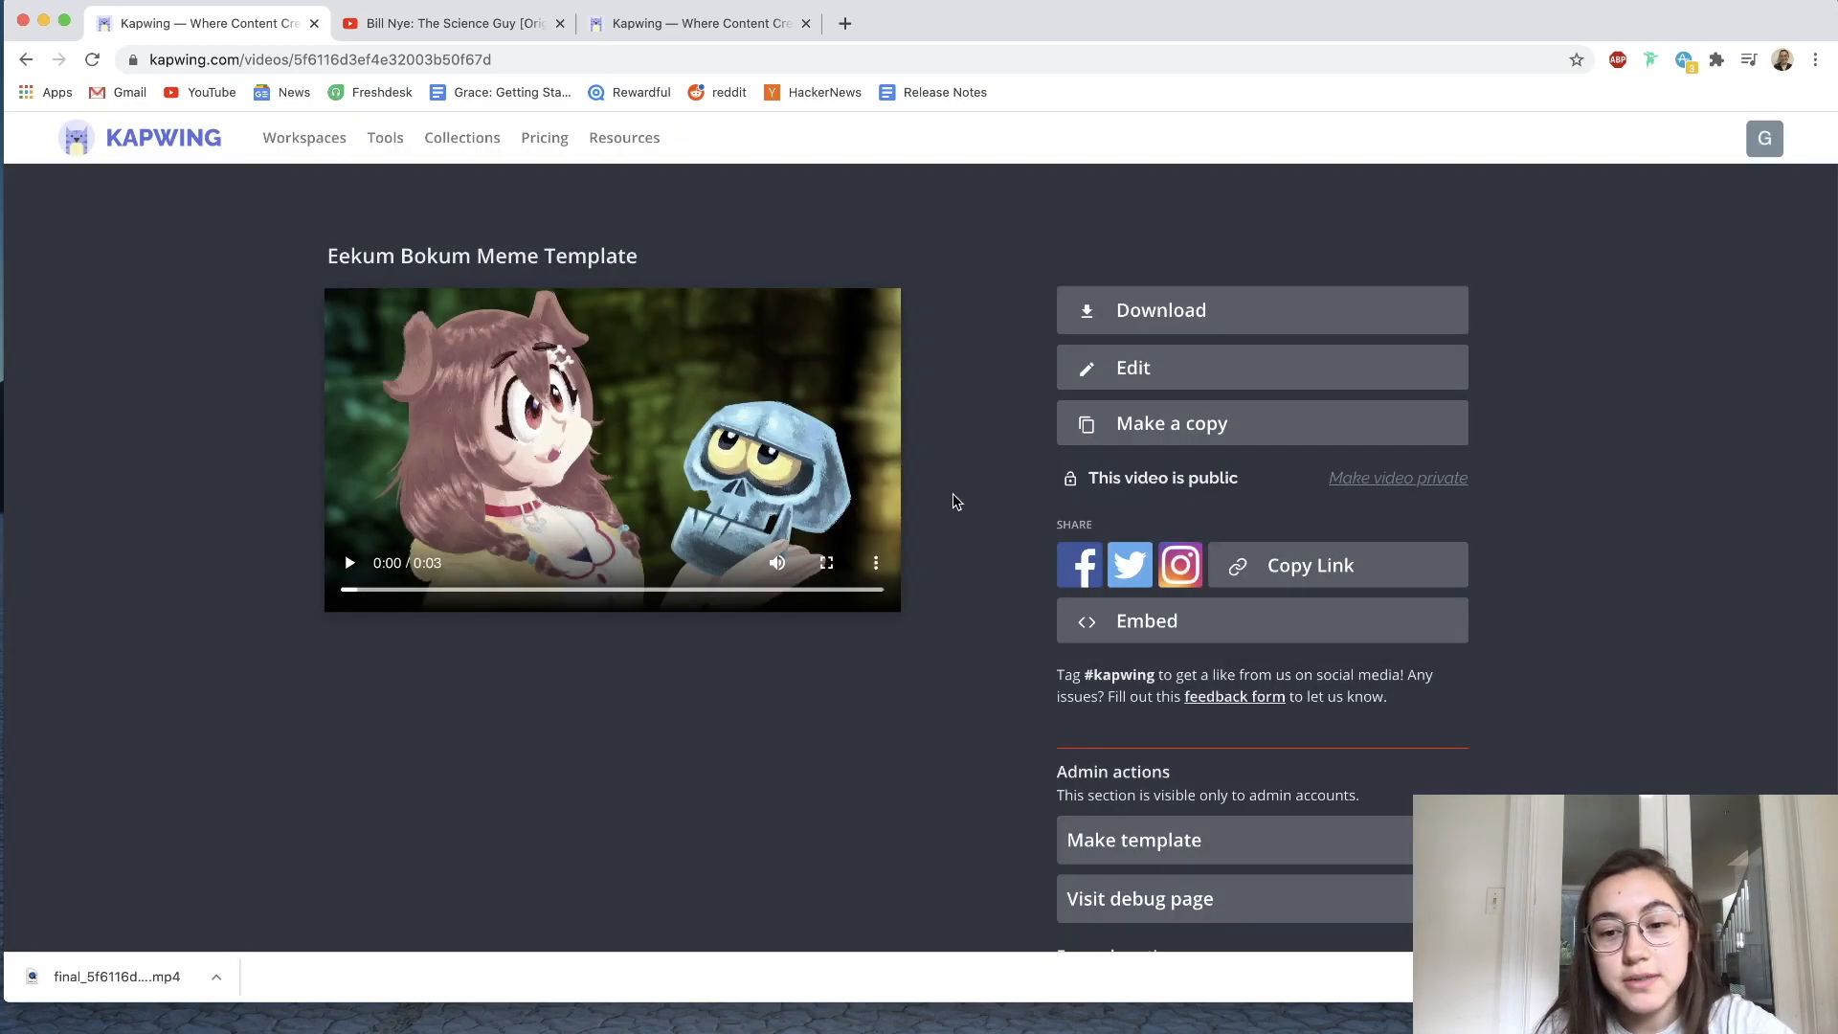
pyautogui.scroll(-1, 957, 524)
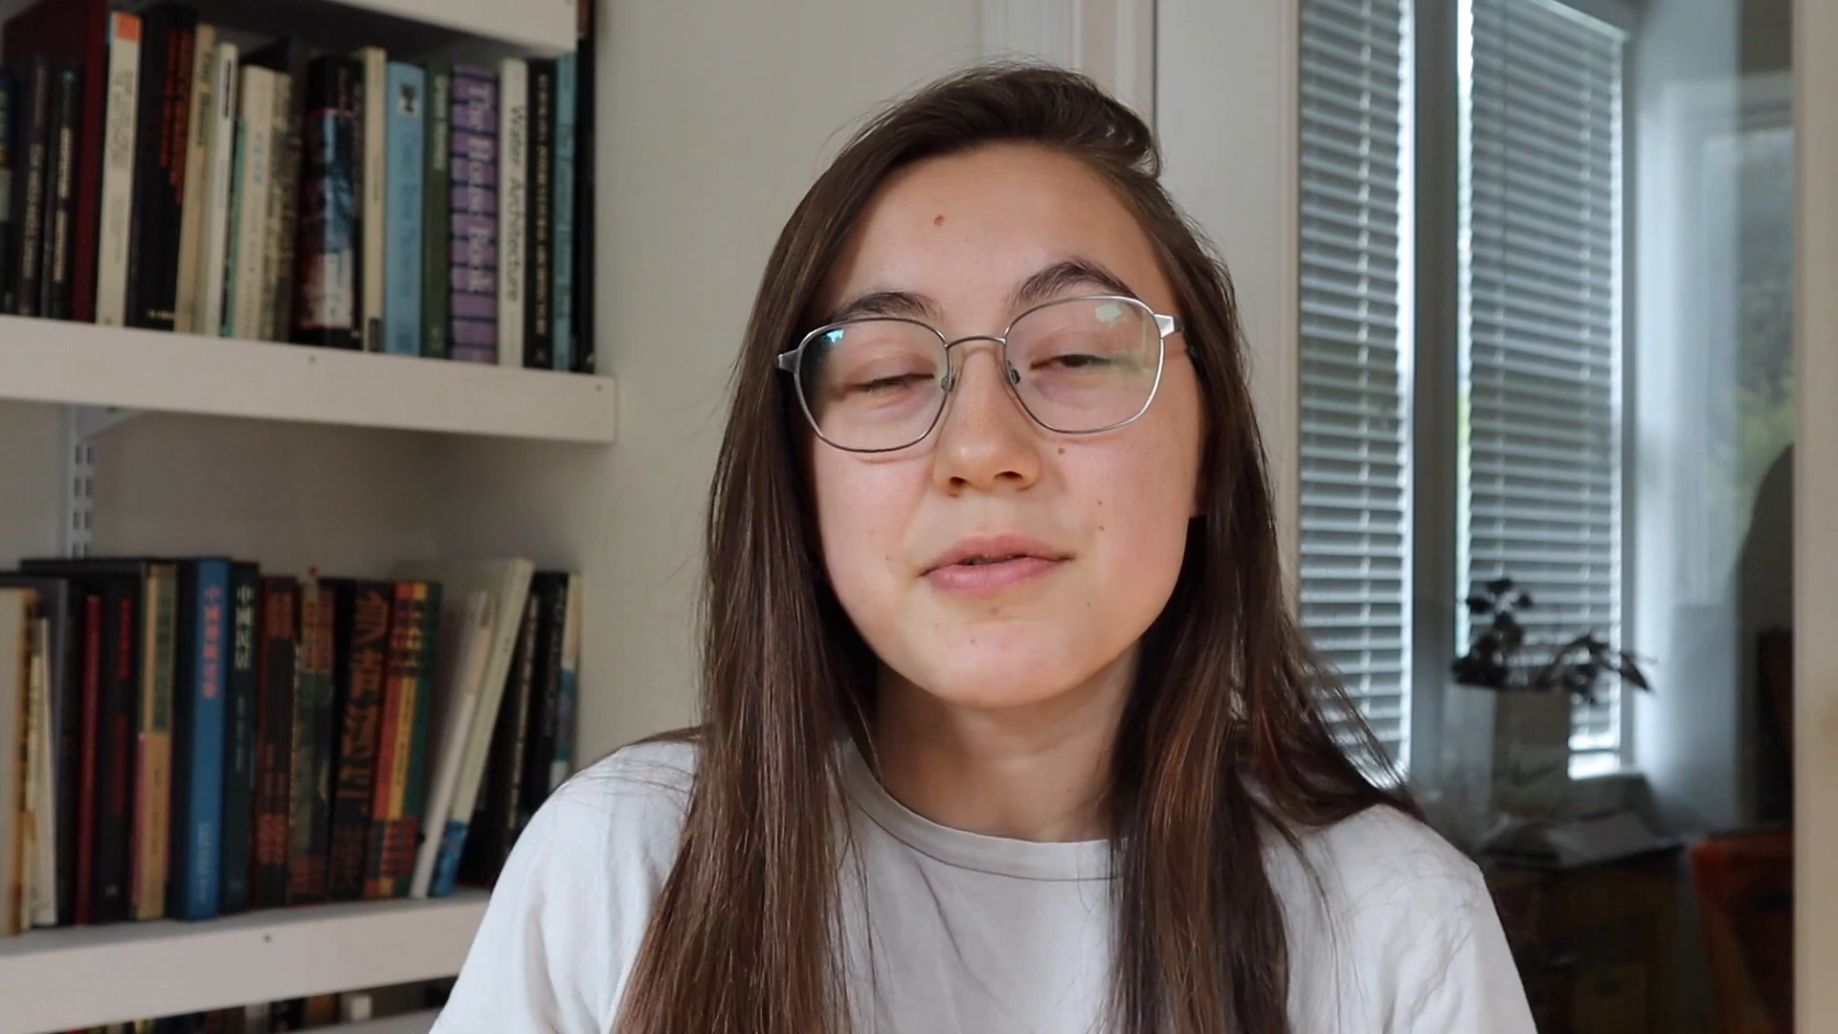